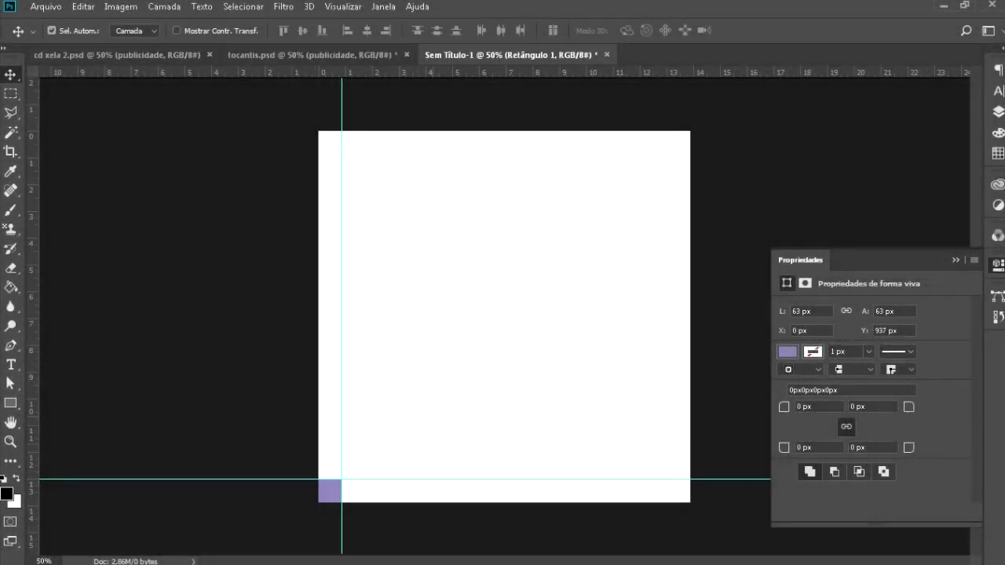
Centre the purple square with Free Transform and add guides along its left, bottom and right edges
drag(32, 314, 667, 314)
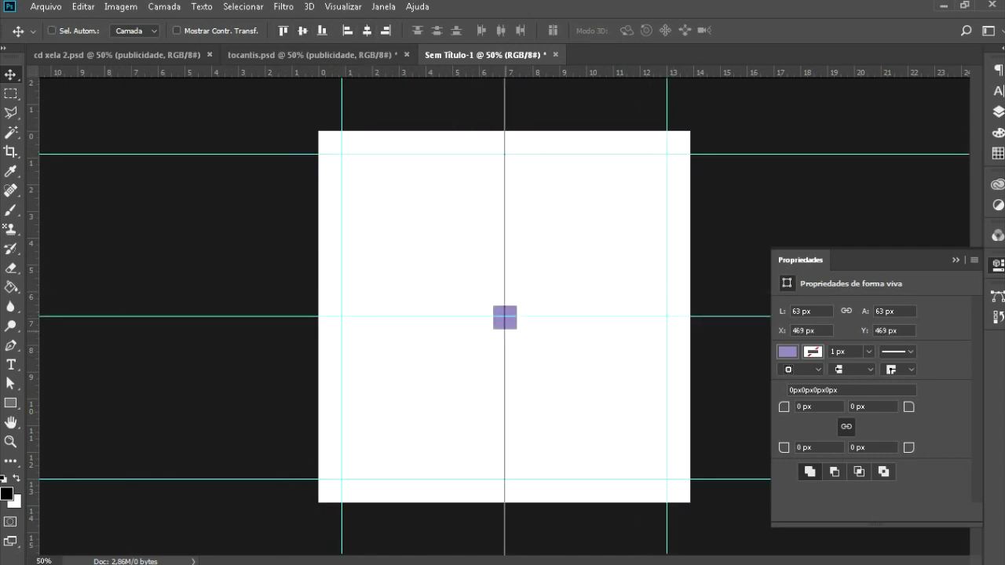
key(ctrl+t)
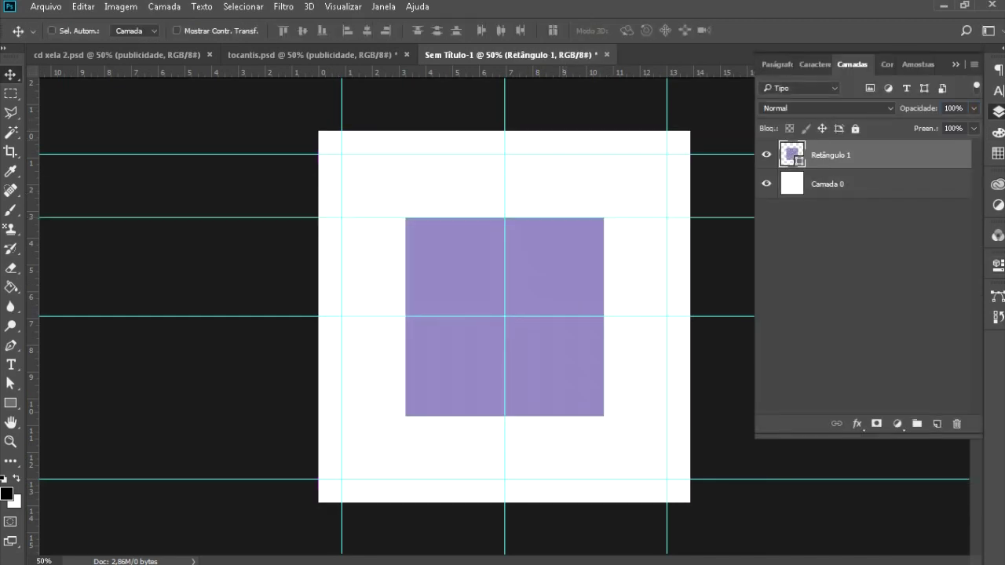
drag(471, 73, 471, 415)
drag(31, 314, 602, 314)
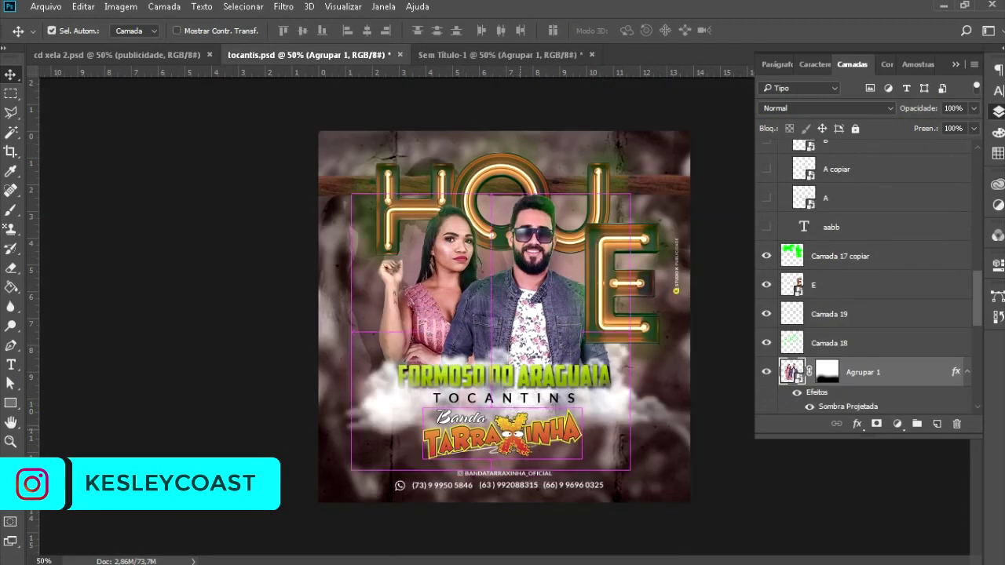
Bring the Agrupar 1 artwork group from tocantis.psd into Sem Título-1 over the texture layer
mouse_move(502, 431)
mouse_down()
mouse_move(455, 55)
mouse_move(502, 408)
mouse_up()
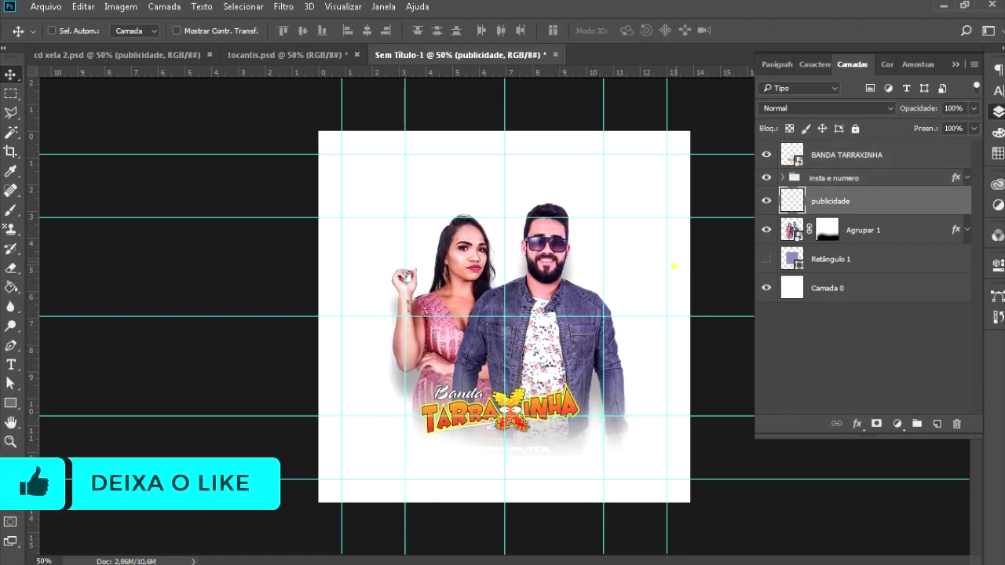
key(alt+bracketleft)
key(alt+bracketleft)
key(alt+Tab)
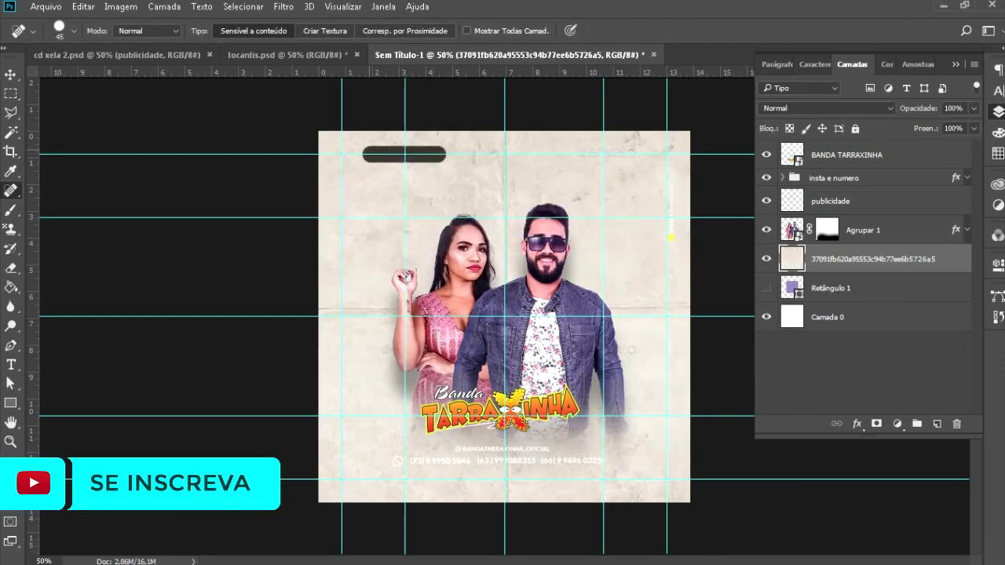
Fill the Camada 0 background with dark navy #100c36
key(i)
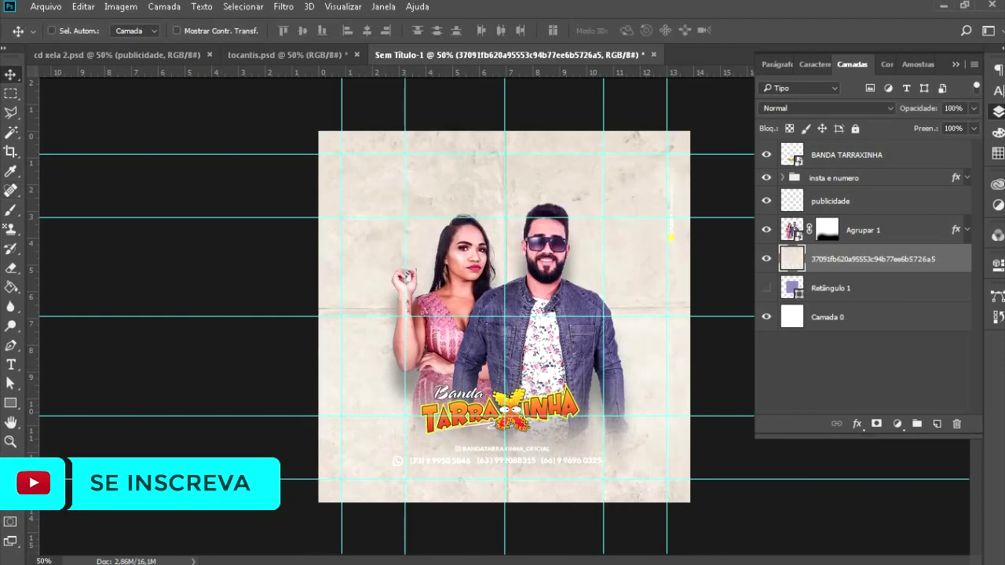
click(827, 317)
click(6, 493)
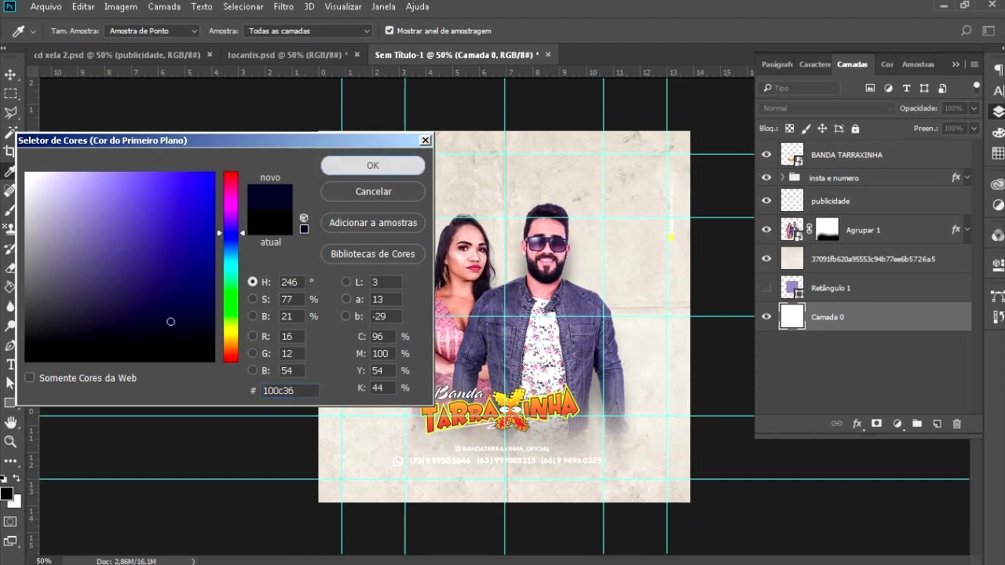
key(Return)
key(e)
key(g)
click(502, 314)
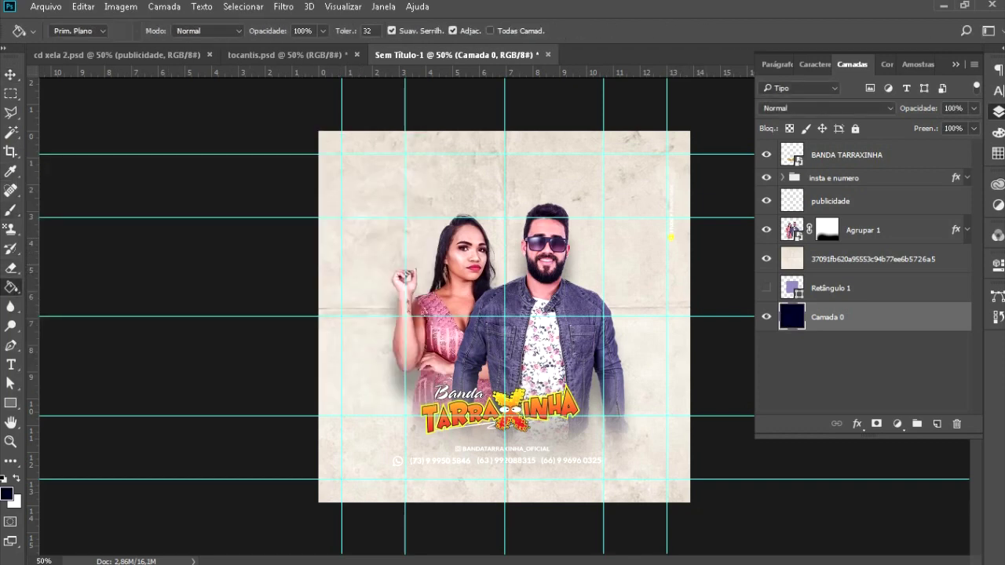
Change the paper texture layer's blend mode so the design turns dark
click(871, 259)
scroll(824, 108, down, 3)
scroll(825, 107, down, 3)
scroll(825, 108, down, 3)
scroll(824, 107, down, 1)
scroll(824, 108, down, 3)
scroll(781, 108, up, 3)
scroll(781, 107, up, 3)
scroll(781, 108, up, 2)
scroll(781, 108, up, 3)
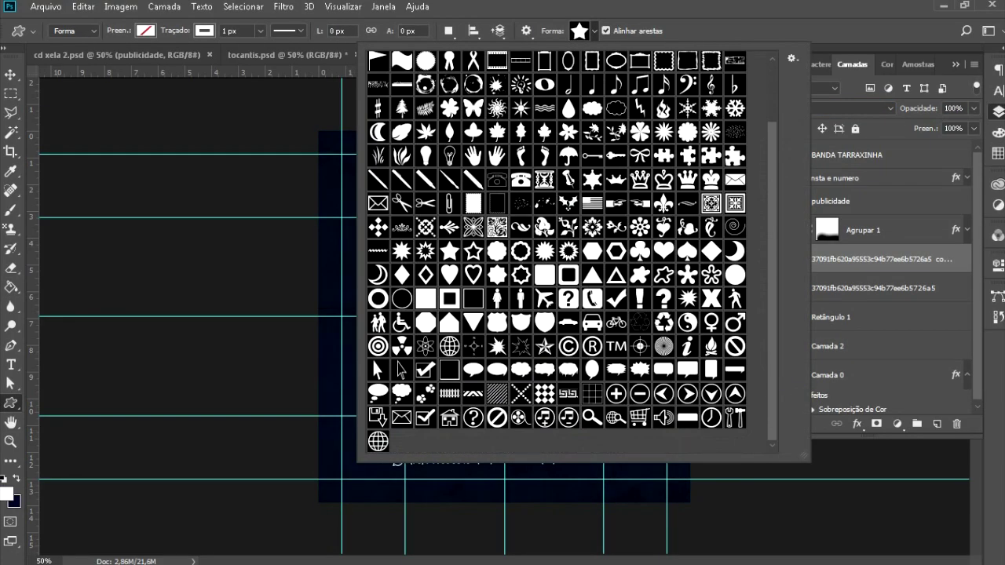
Draw a large splatter-ring custom shape over the couple, initially filled aqua #7fffd4
scroll(557, 251, up, 2)
scroll(557, 251, up, 1)
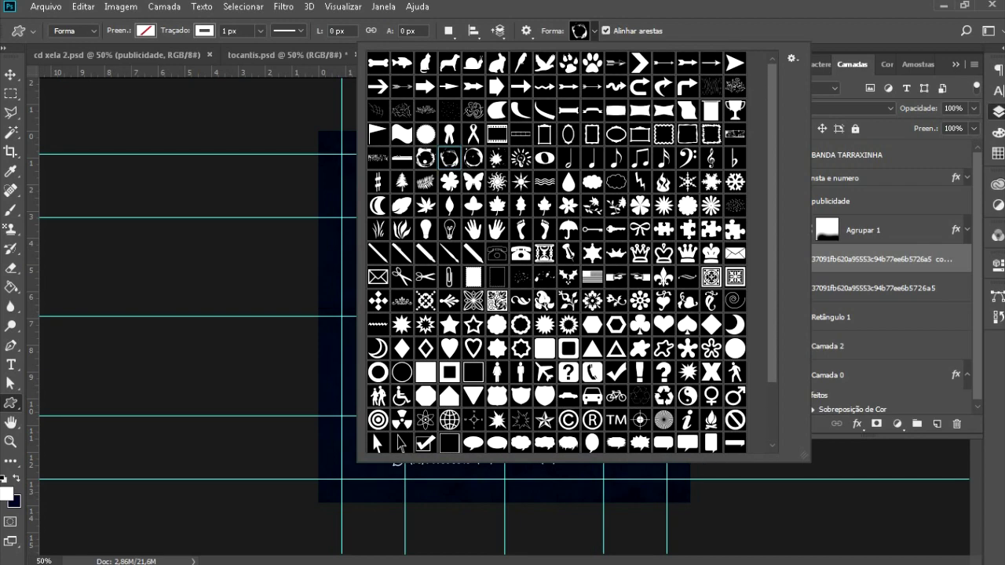
drag(408, 239, 679, 553)
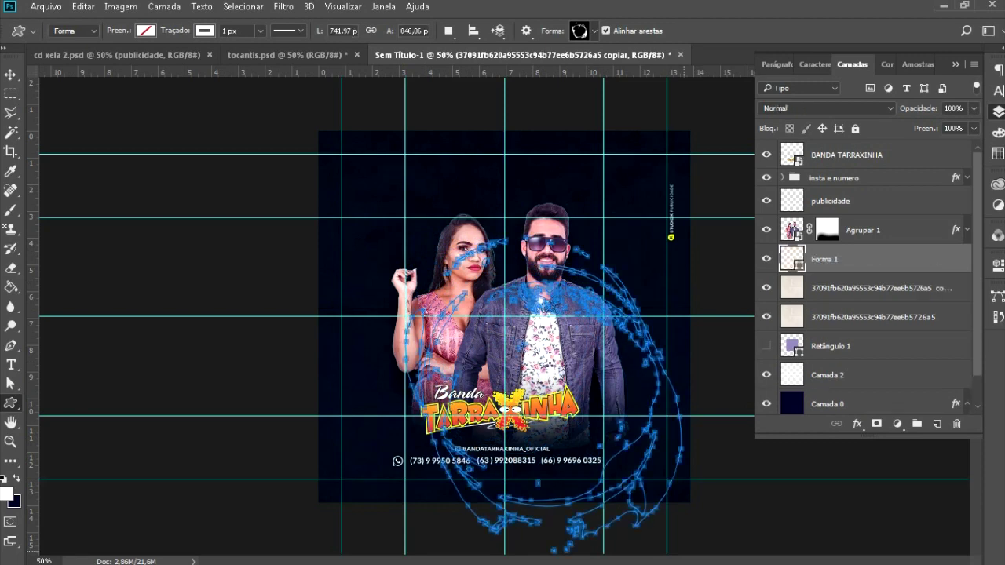
click(145, 30)
click(216, 59)
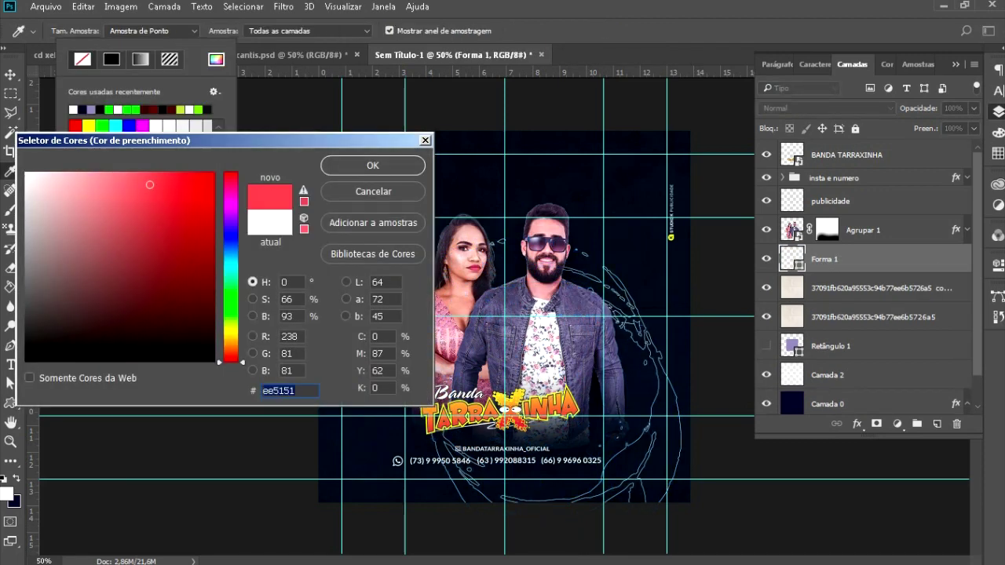
text(7fffd4)
key(Return)
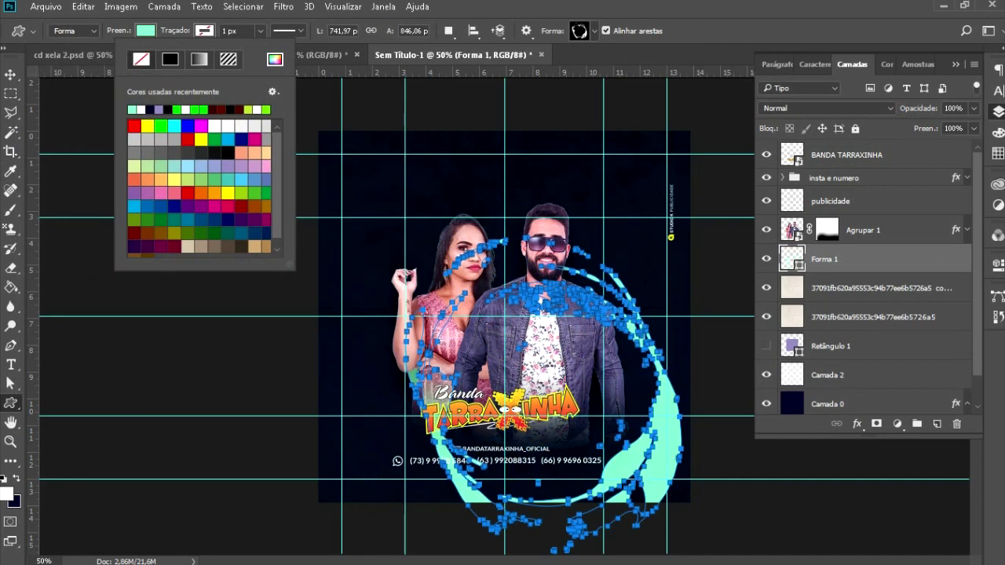
Recolour the ring green #6df69d and move Forma 1 below Agrupar 1
click(275, 59)
click(230, 288)
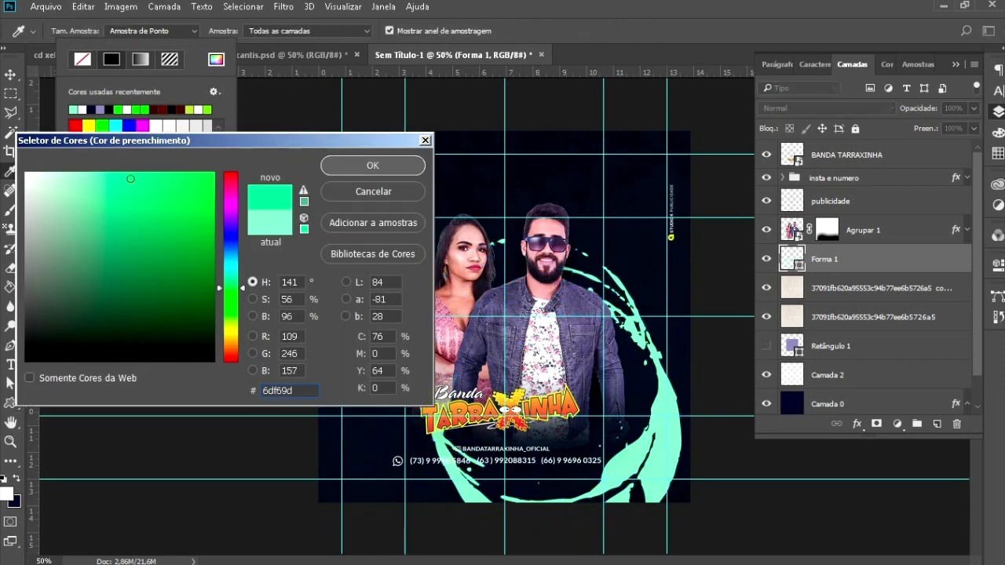
key(Return)
key(v)
key(ctrl+bracketleft)
key(ctrl+bracketleft)
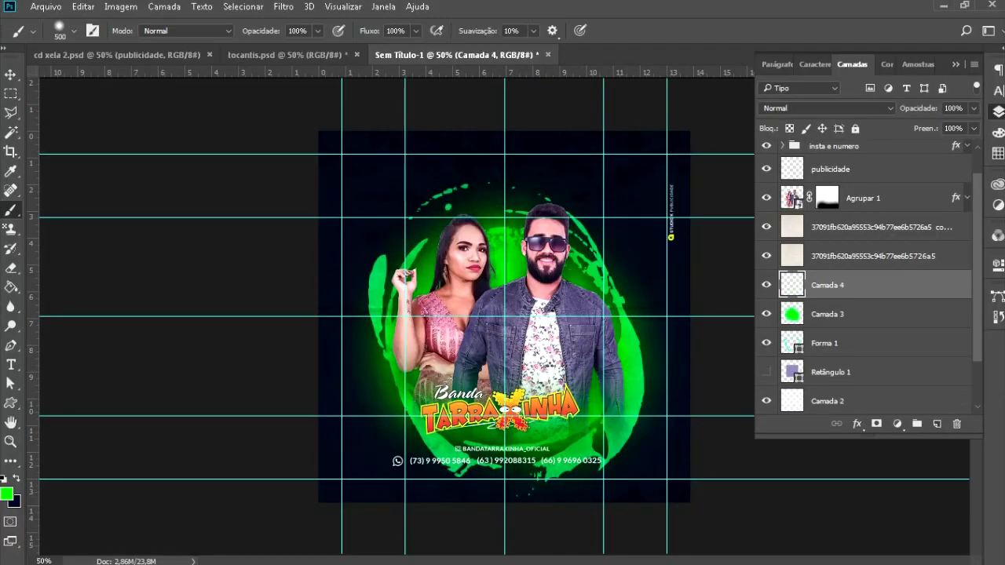
Hide Camada 3 and paint a brighter green glow around the couple on Camada 4
click(6, 493)
click(341, 164)
click(766, 314)
click(502, 330)
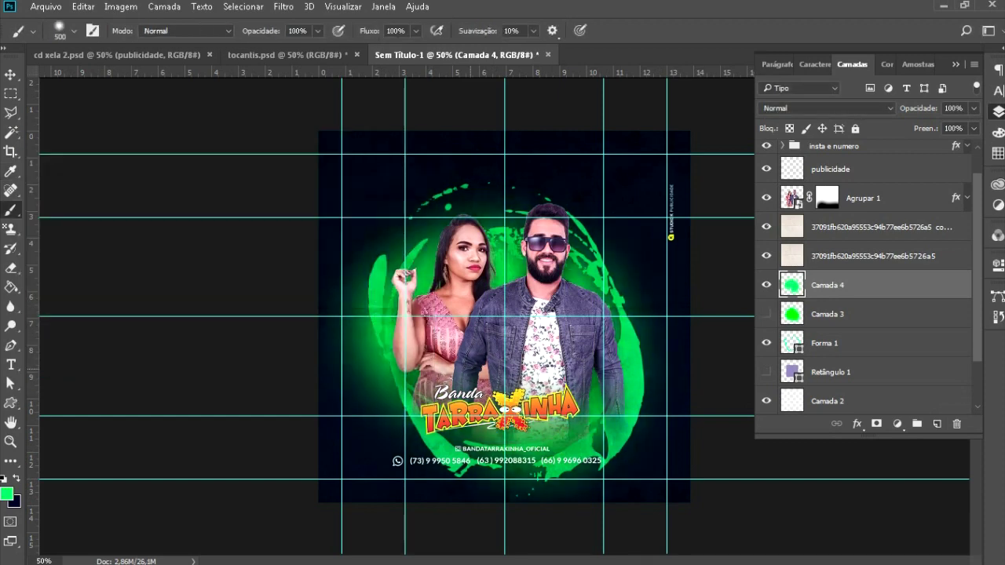
drag(420, 241, 545, 243)
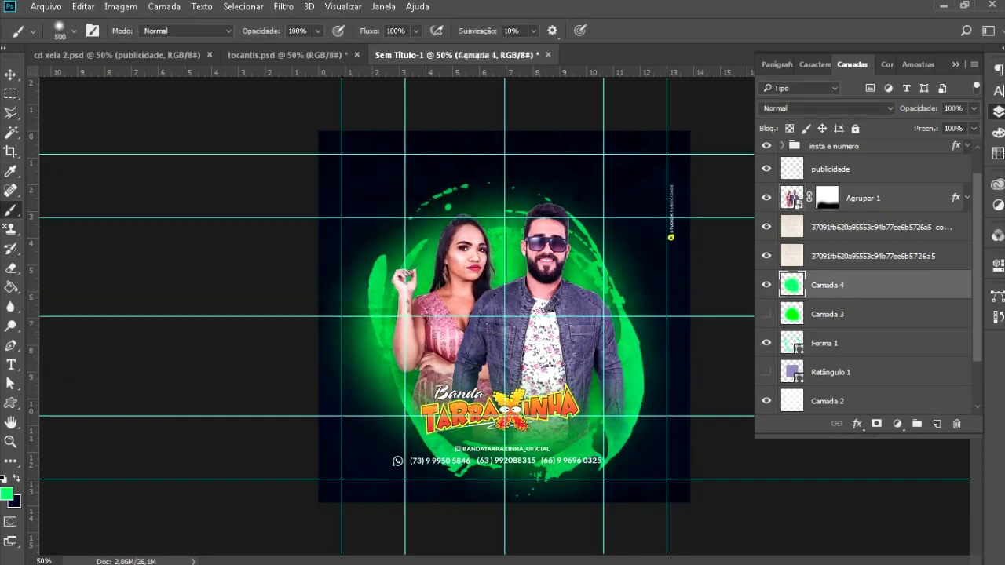
Add a green-filled Camada 5 with Luz Indireta blending at 8% opacity
click(864, 198)
key(ctrl+shift+alt+n)
click(502, 329)
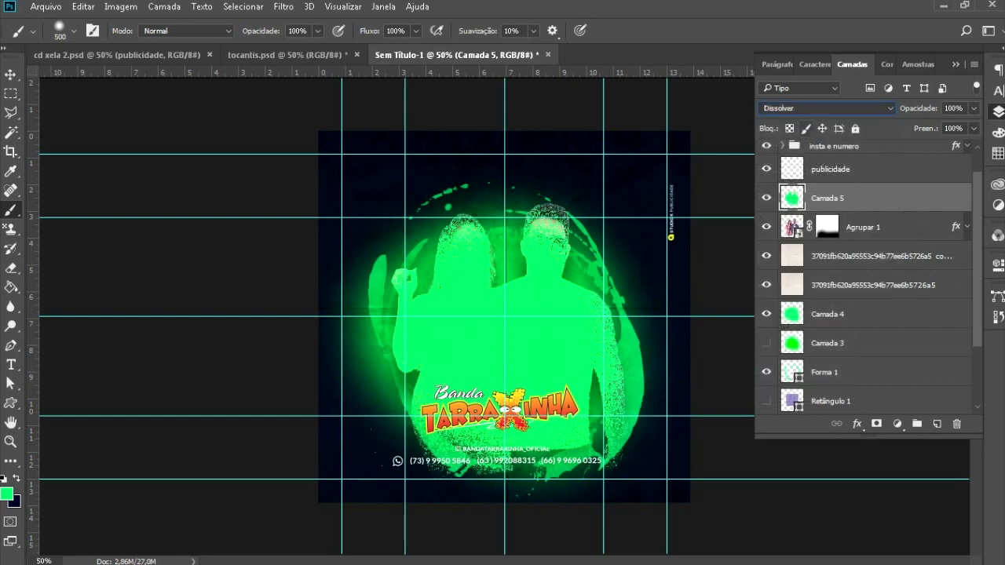
key(Down)
key(Down)
key(Down)
key(Down)
key(Down)
key(Down)
key(Tab)
text(8)
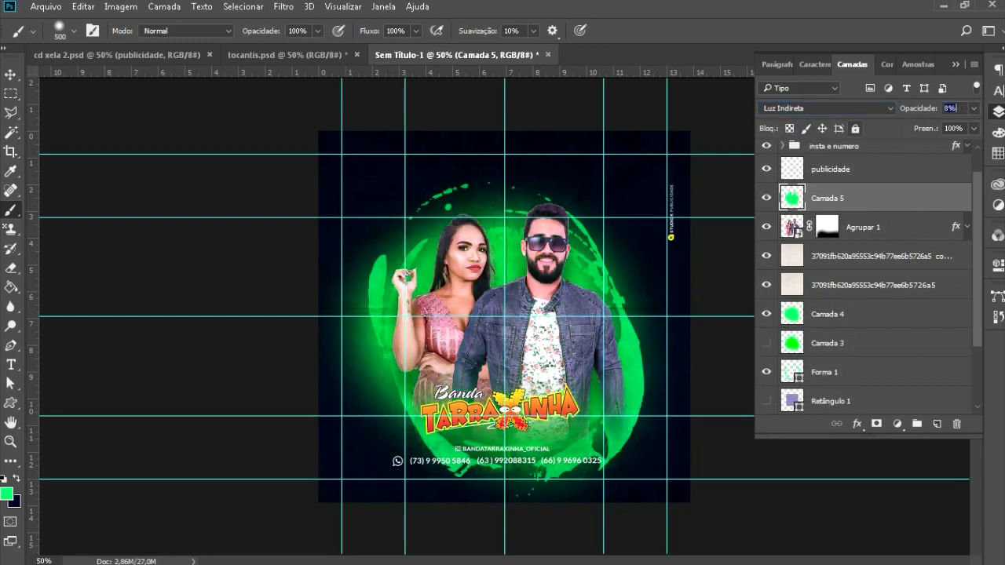
text(e)
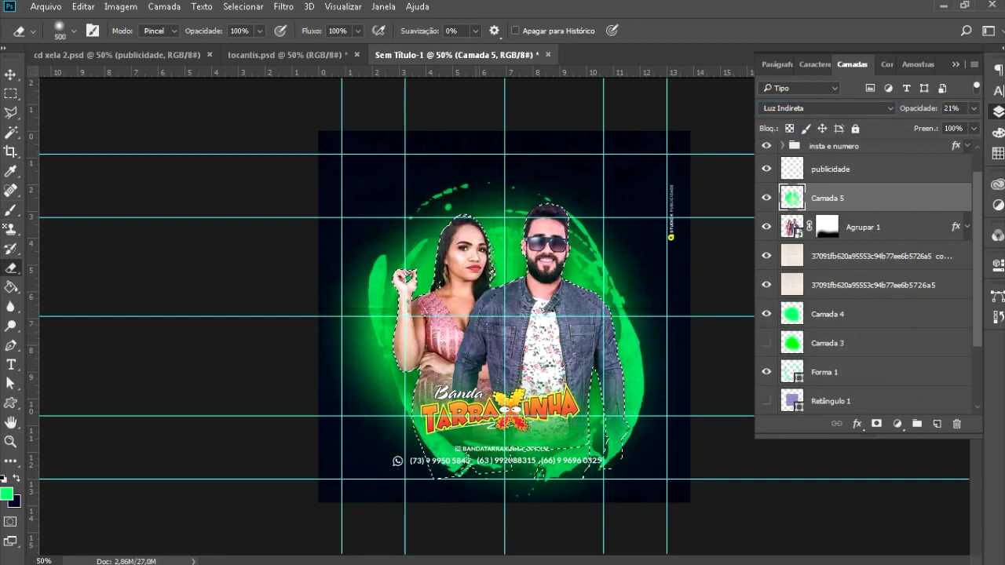
Add empty layer Camada 6 and zoom in on the couple with a size-90 brush
key(ctrl+shift+alt+n)
key(b)
key(ctrl+plus)
key(F7)
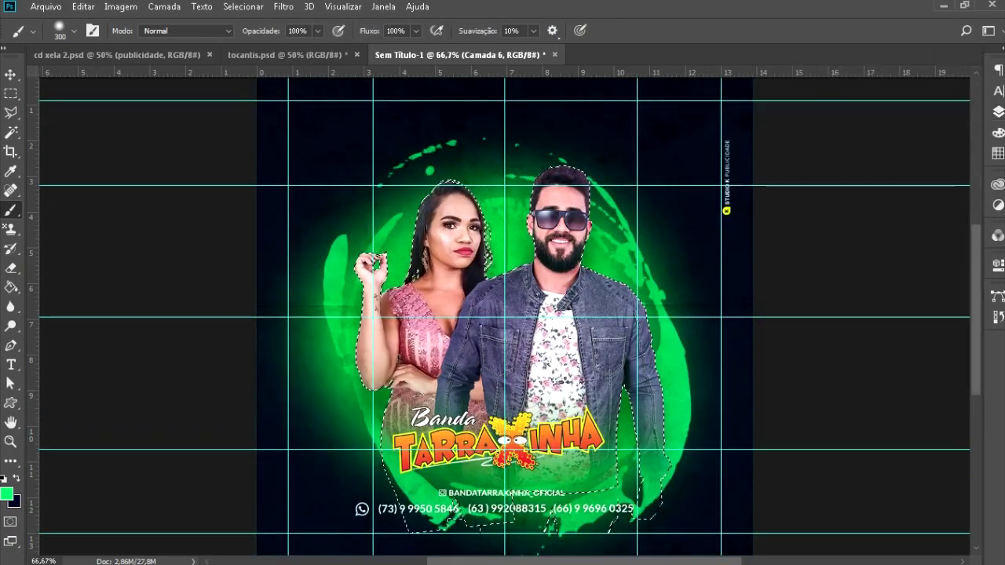
key(ctrl+plus)
key(bracketleft)
key(bracketleft)
key(bracketleft)
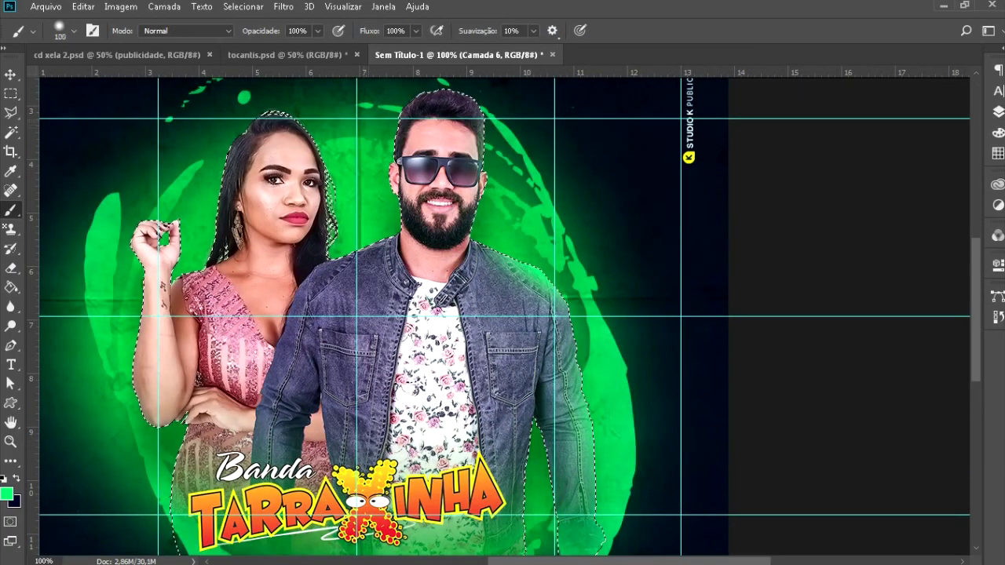
key(super)
key(Escape)
Set Camada 6 to Sobrepor blending and zoom back out to the whole flyer
key(F7)
key(shift+minus)
key(shift+minus)
key(shift+minus)
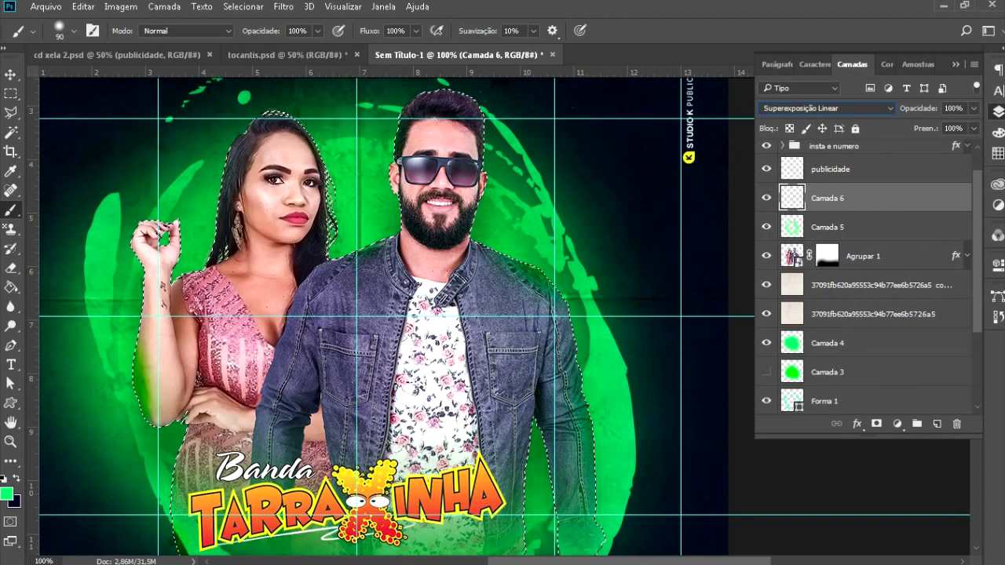
key(shift+minus)
key(shift+minus)
key(shift+minus)
key(shift+minus)
key(shift+minus)
key(shift+minus)
key(shift+minus)
key(shift+minus)
key(shift+minus)
key(ctrl+minus)
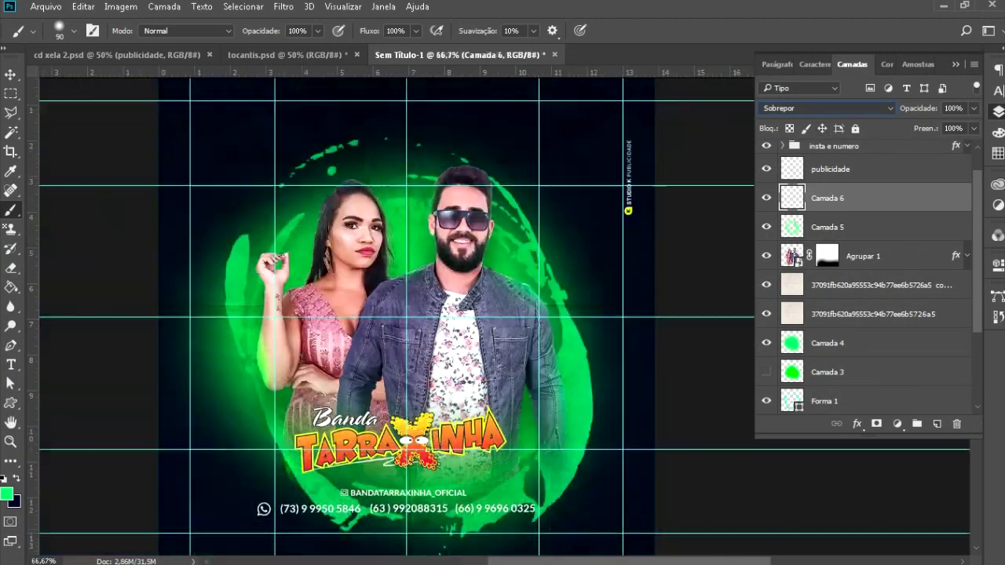
Move Camada 3 just below Agrupar 1, show it, and set Cor Mais Escura blending
key(alt+bracketleft)
key(alt+bracketleft)
key(alt+bracketleft)
key(ctrl+bracketright)
key(ctrl+bracketright)
key(ctrl+bracketright)
key(ctrl+comma)
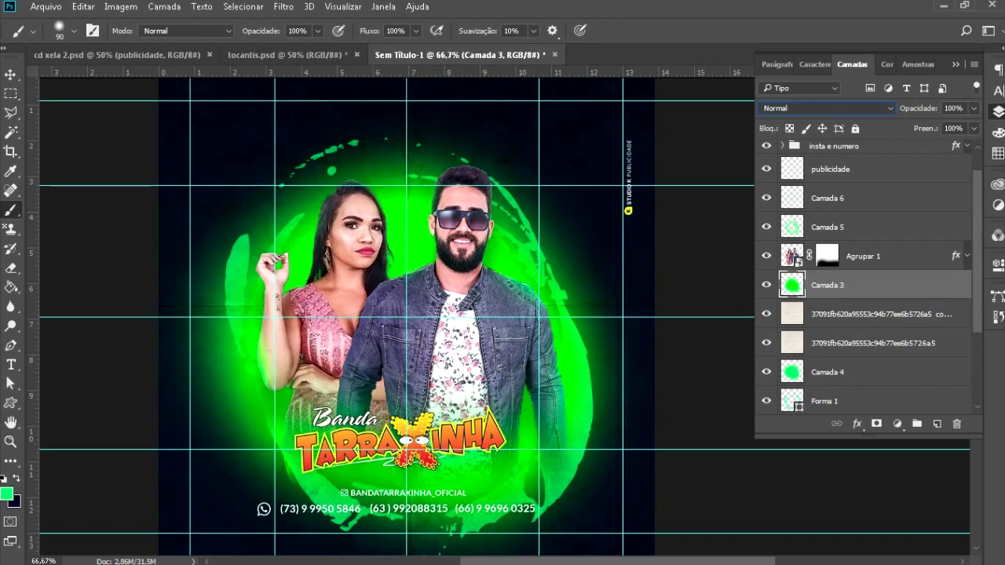
key(shift+plus)
key(shift+plus)
key(shift+plus)
key(shift+plus)
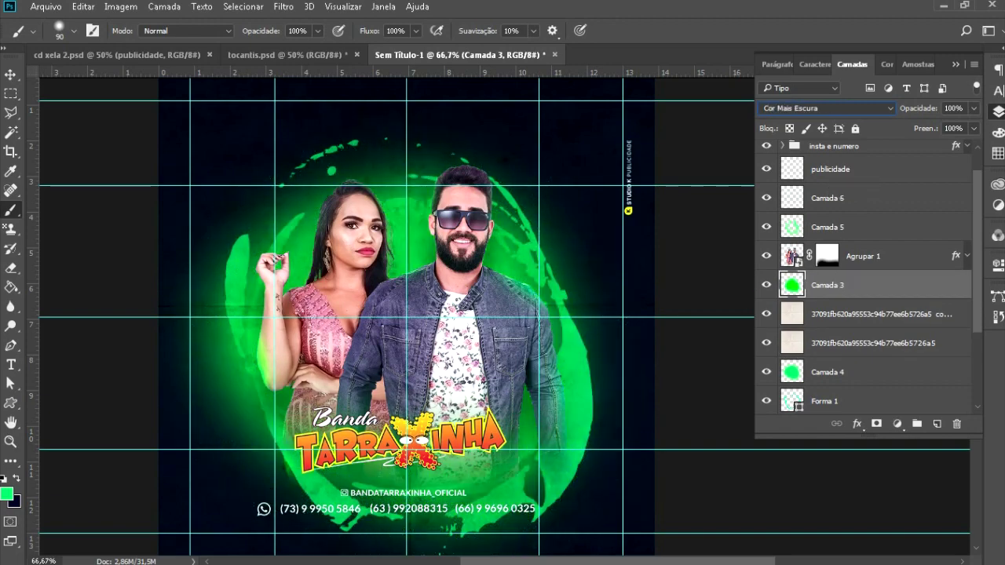
Add a green-filled Camada 7 in Divisão blending, faded to 6% opacity
click(11, 74)
key(ctrl+j)
click(824, 107)
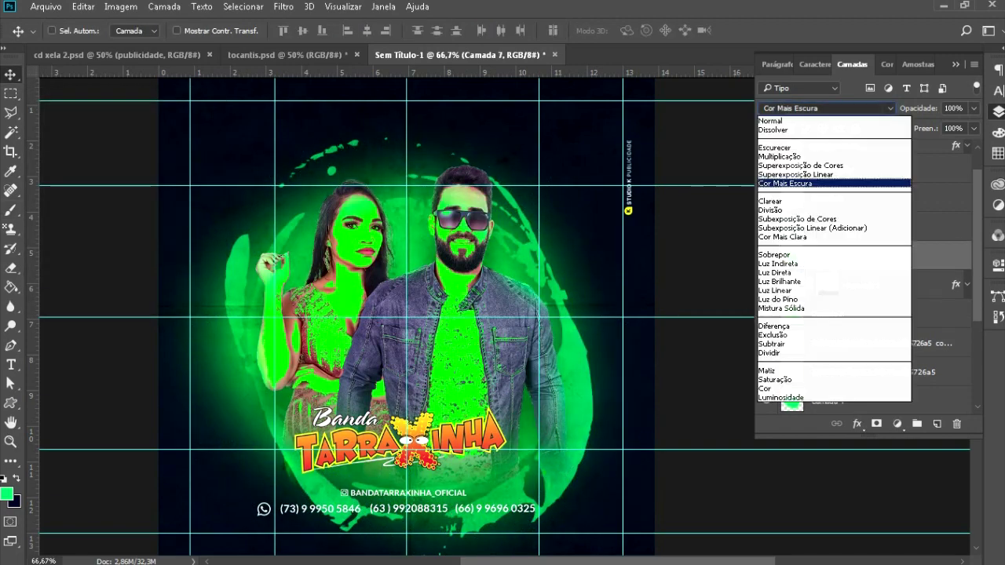
key(Down)
key(Return)
key(shift+plus)
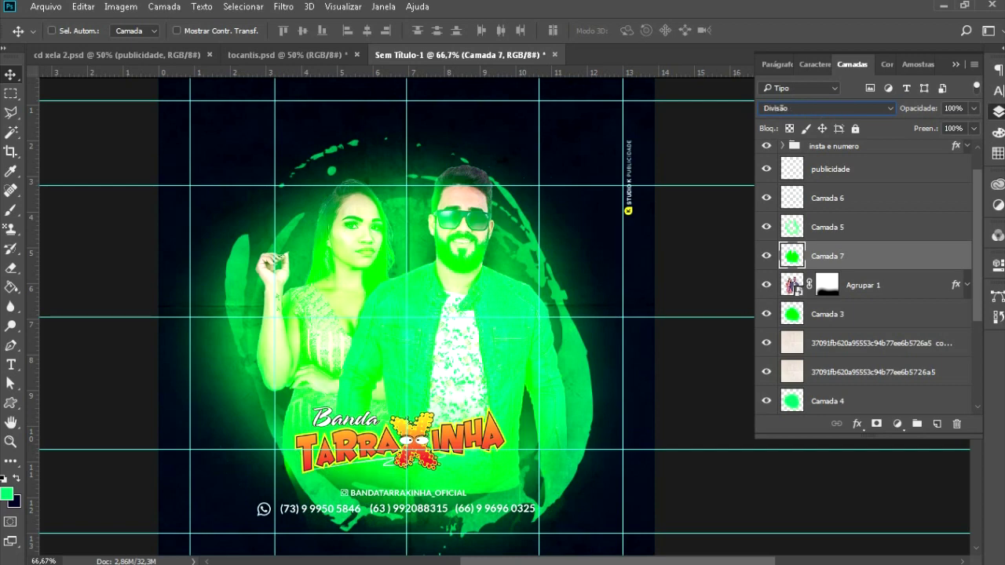
key(1)
key(3)
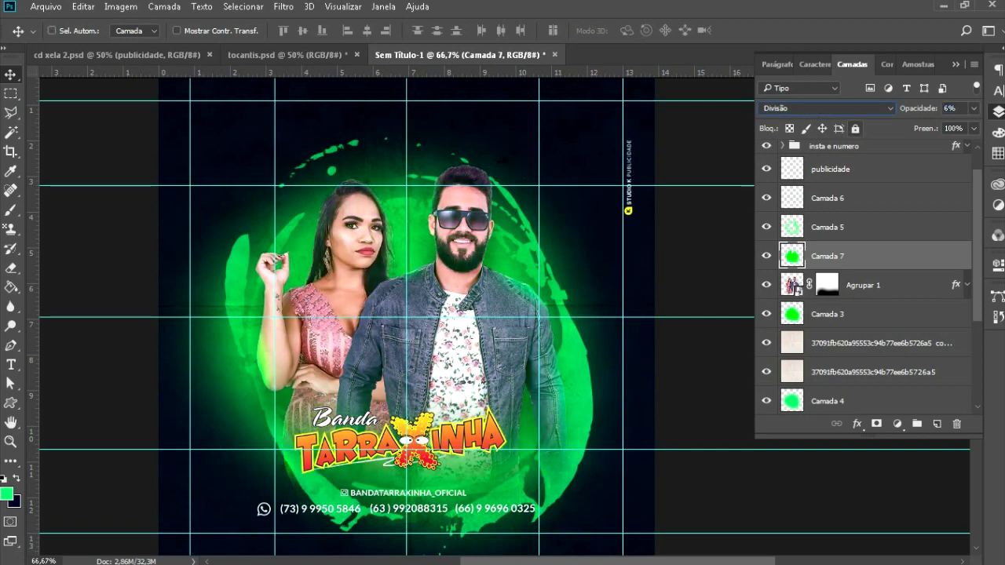
Select Agrupar 1 and add an empty Camada 8 above it
key(ctrl+minus)
ctrl+click(502, 236)
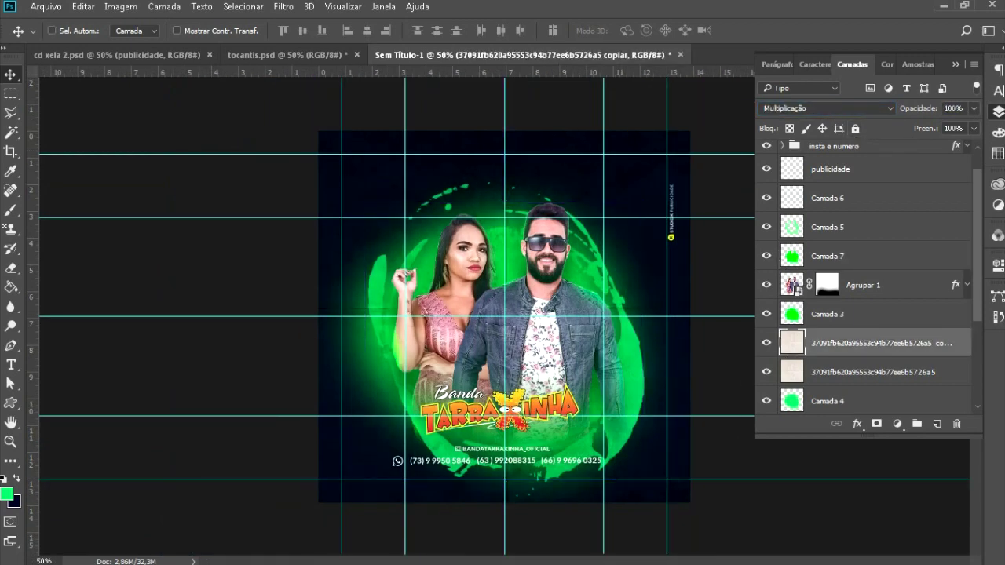
key(alt+bracketright)
key(alt+bracketright)
key(ctrl+shift+alt+n)
Paint navy on Camada 8 over the lower area around the logo and phone numbers
key(x)
key(b)
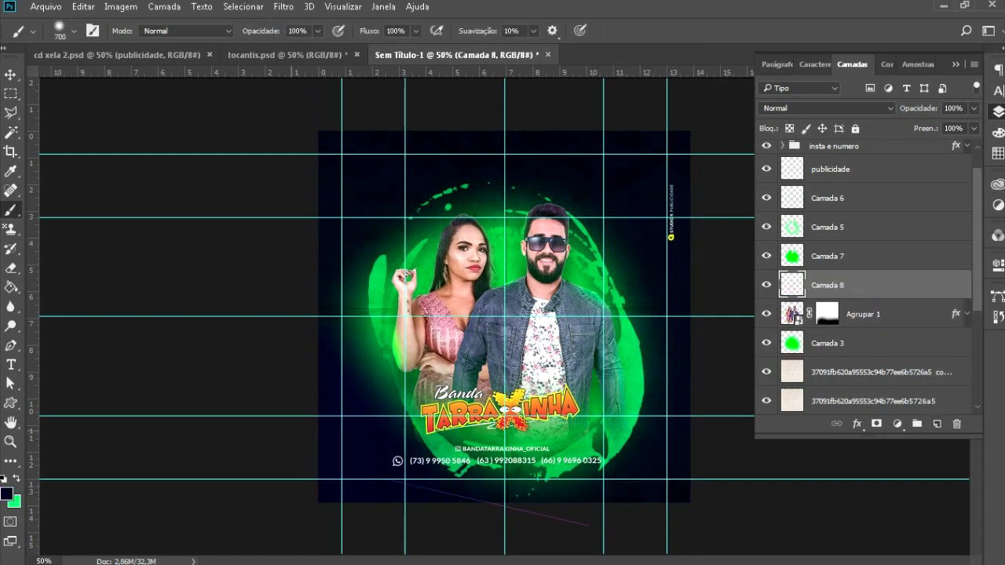
shift+click(589, 524)
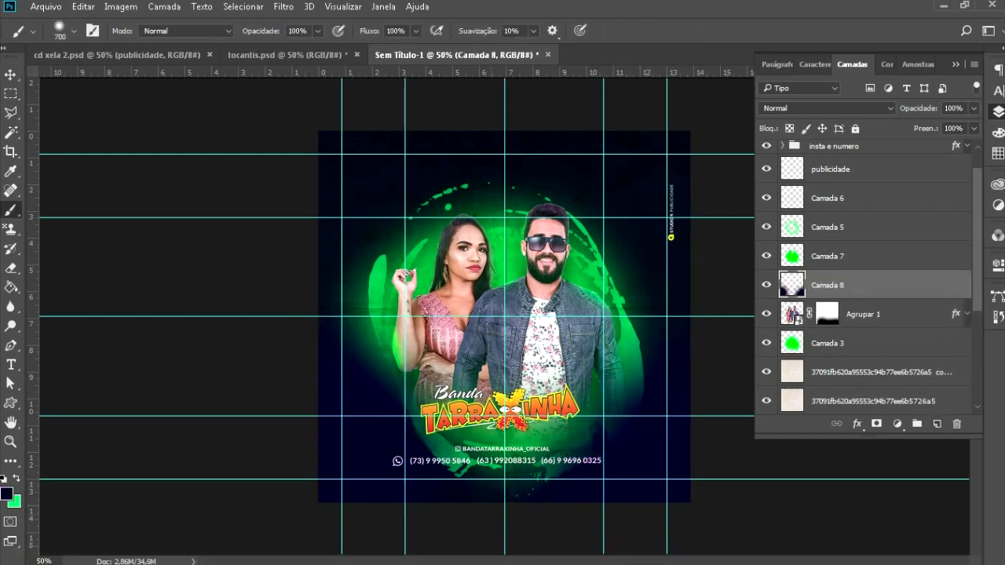
key(ctrl+alt+z)
key(ctrl+alt+z)
key(ctrl+shift+z)
mouse_move(628, 424)
mouse_down()
mouse_move(440, 408)
mouse_move(408, 424)
mouse_up()
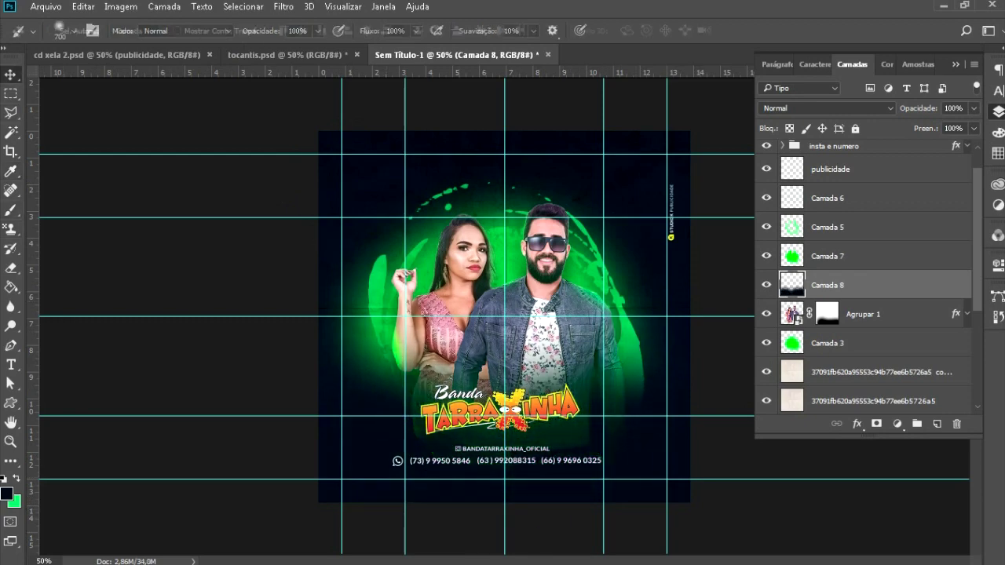
On a new layer, draw a scattered-squares custom shape over the artwork and fill it green
key(ctrl+shift+alt+n)
key(u)
click(581, 31)
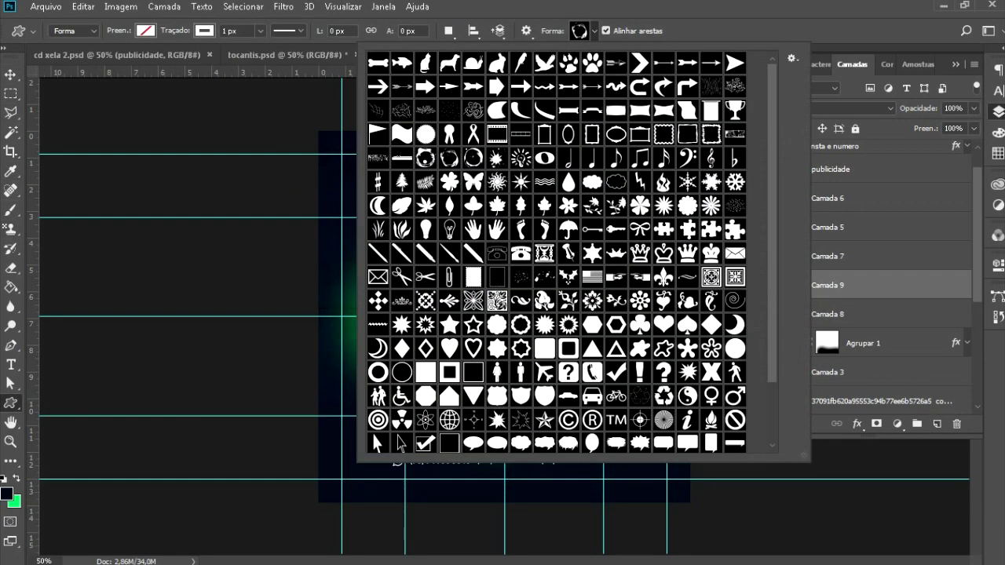
double_click(520, 276)
drag(392, 252, 664, 475)
click(146, 31)
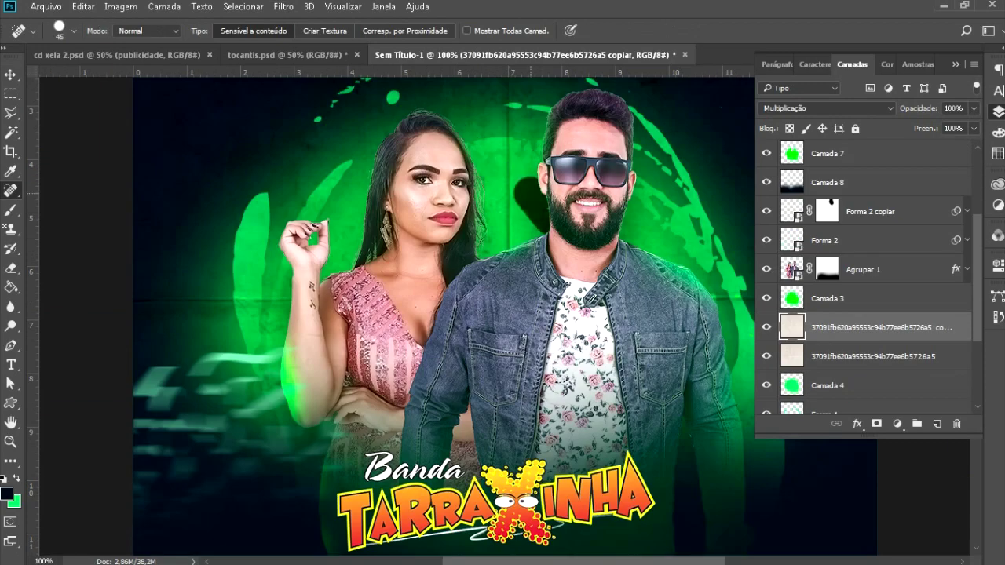
Select the texture layer beneath the copy and zoom out to the whole flyer
key(alt+bracketleft)
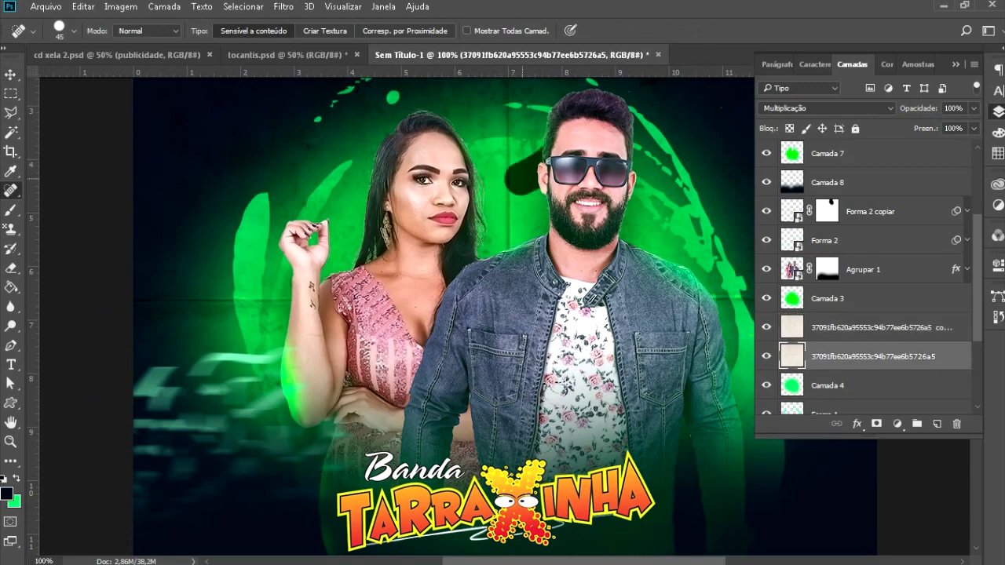
key(ctrl+minus)
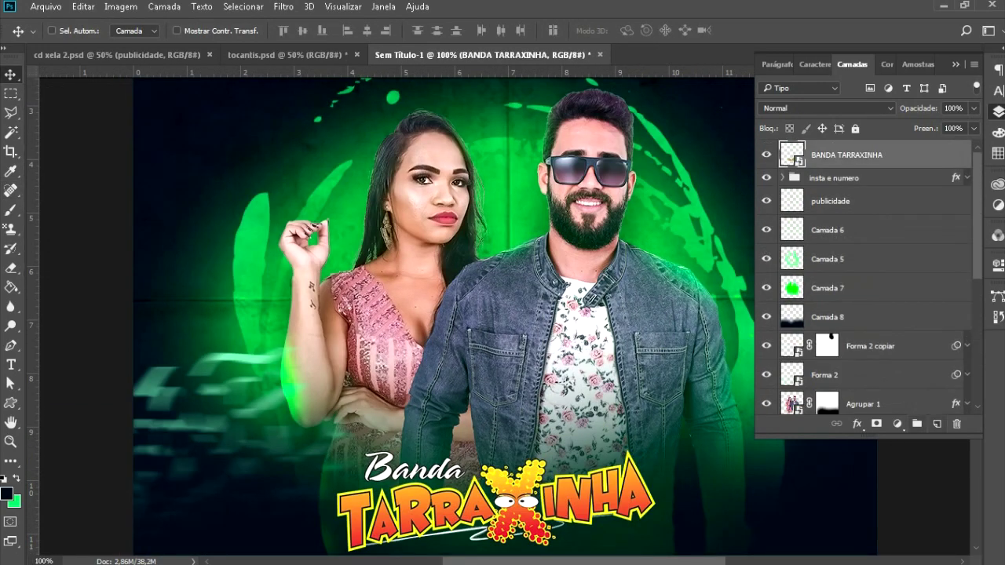
click(897, 424)
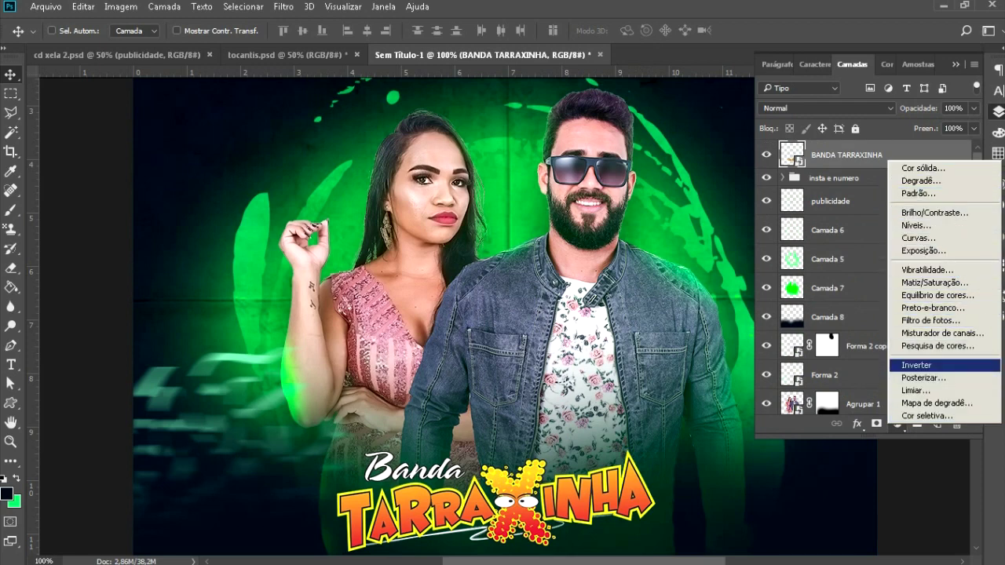
Add a Pesquisa de cores adjustment with the FoggyNight 3DLUT look
click(937, 346)
click(903, 306)
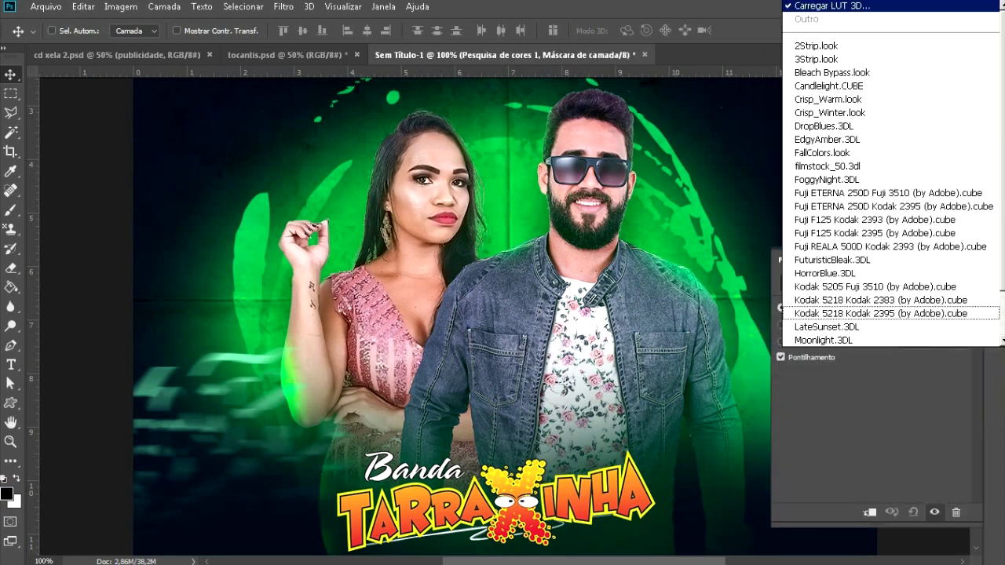
click(827, 179)
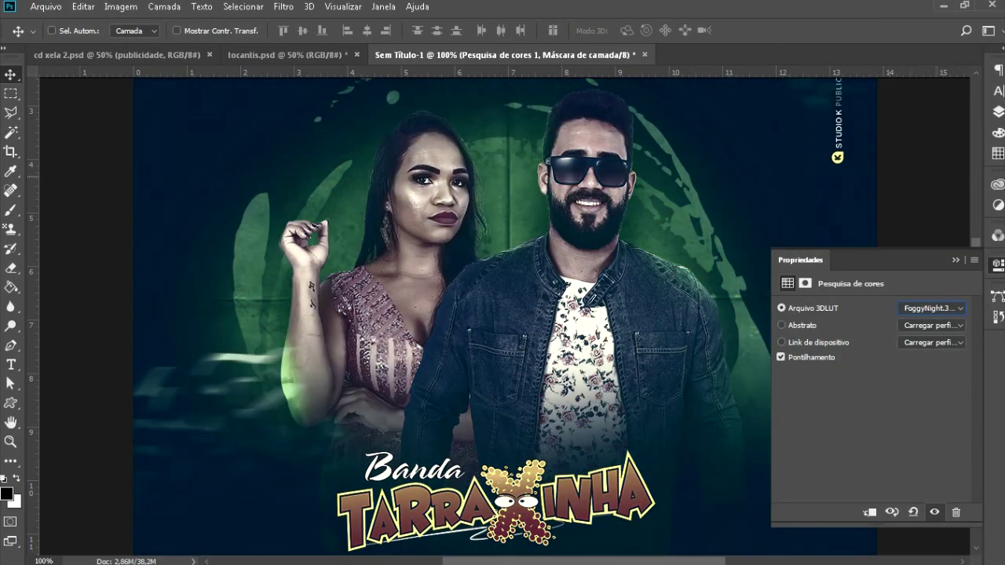
Camera Raw on Agrupar 1: Contraste +18, Brancos −15, Claridade +38, Saturação −18
key(ctrl+minus)
key(ctrl+minus)
key(F7)
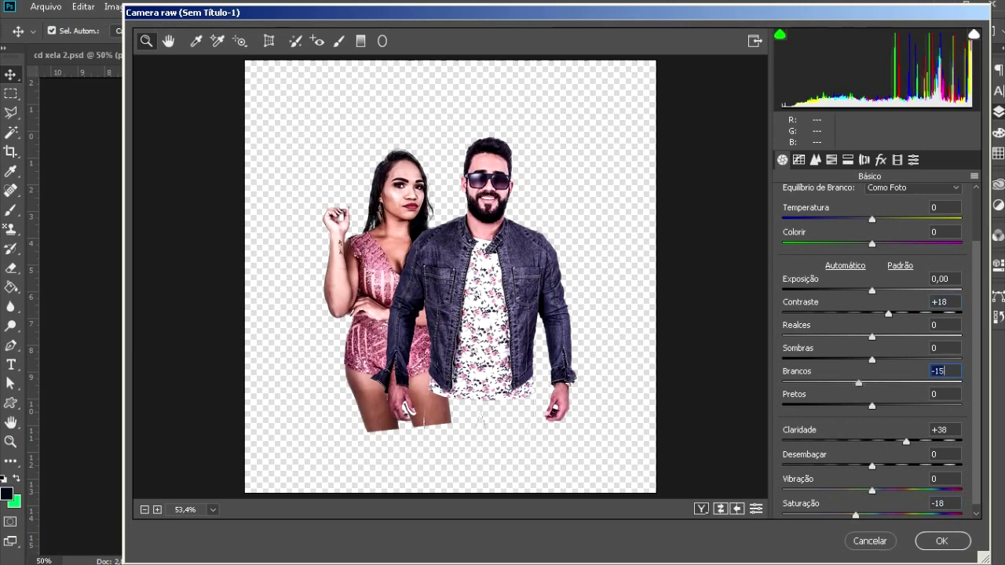
key(Return)
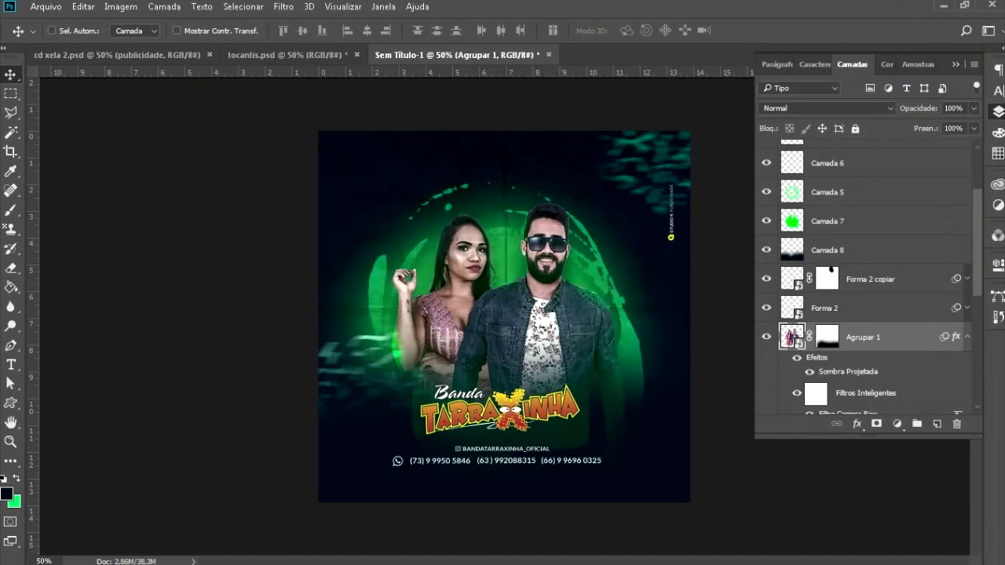
Scale the couple up about their centre and nudge them slightly down
click(967, 336)
key(ctrl+t)
key(Escape)
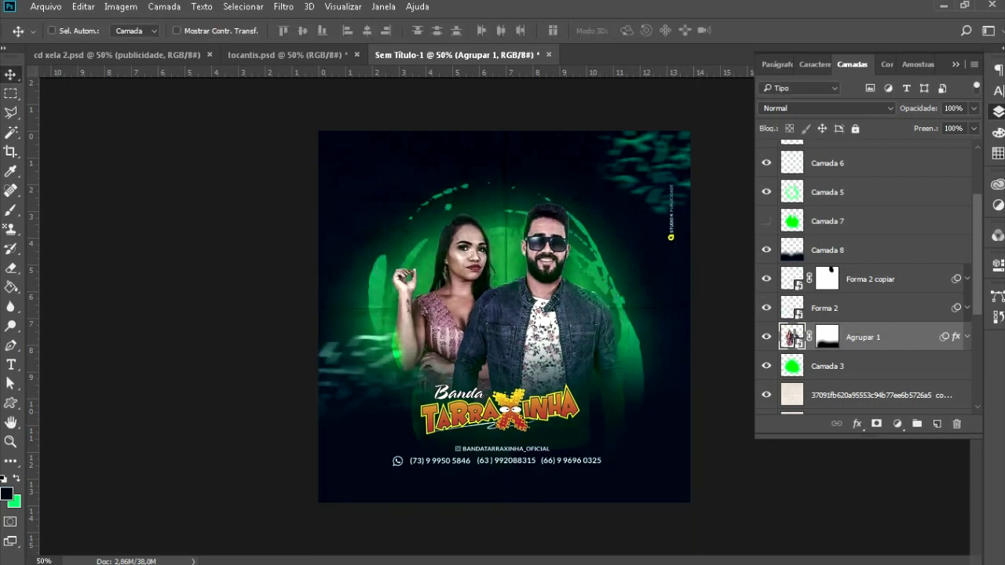
click(52, 31)
shift+click(399, 346)
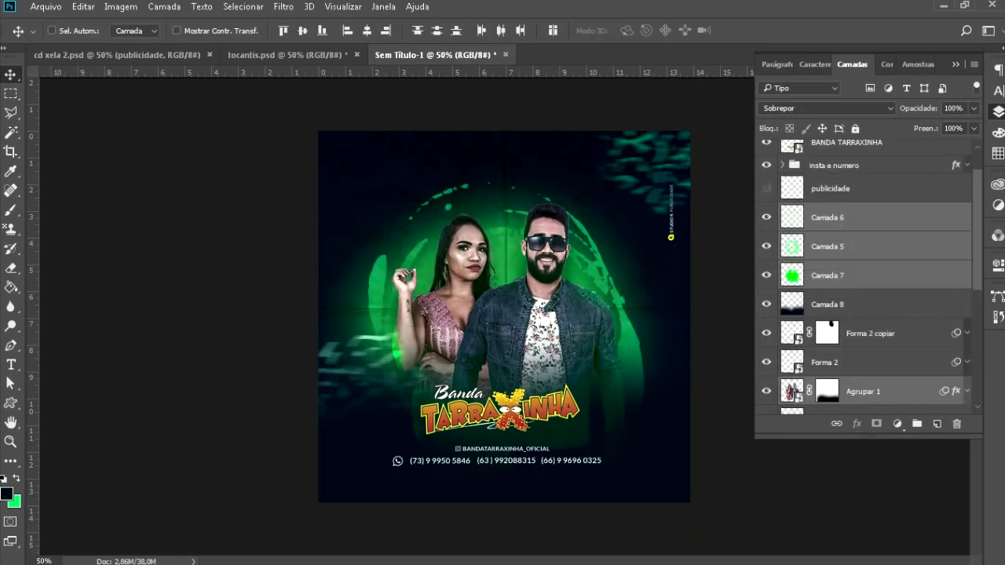
key(ctrl+t)
drag(683, 134, 727, 85)
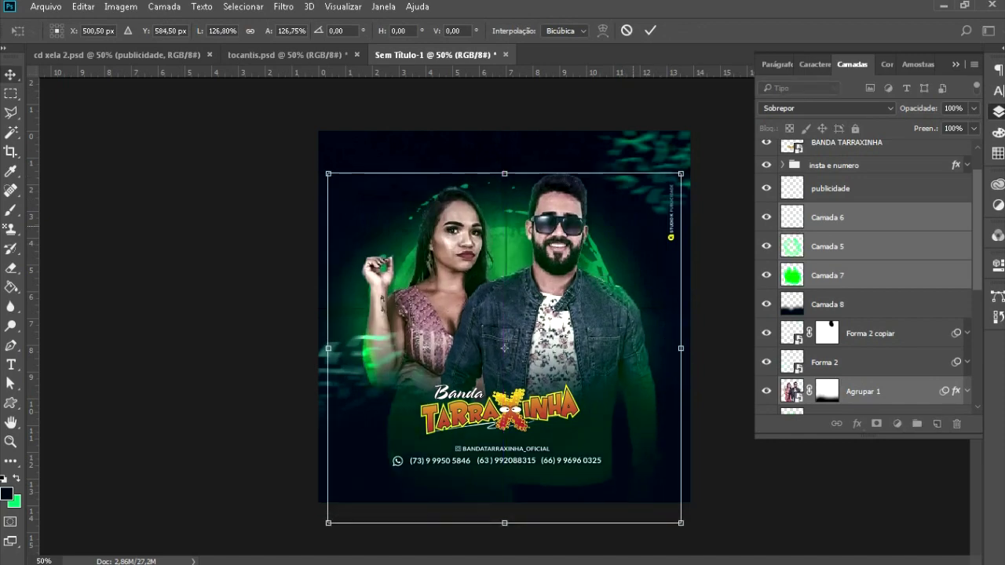
key(Return)
key(shift+Down)
key(shift+Down)
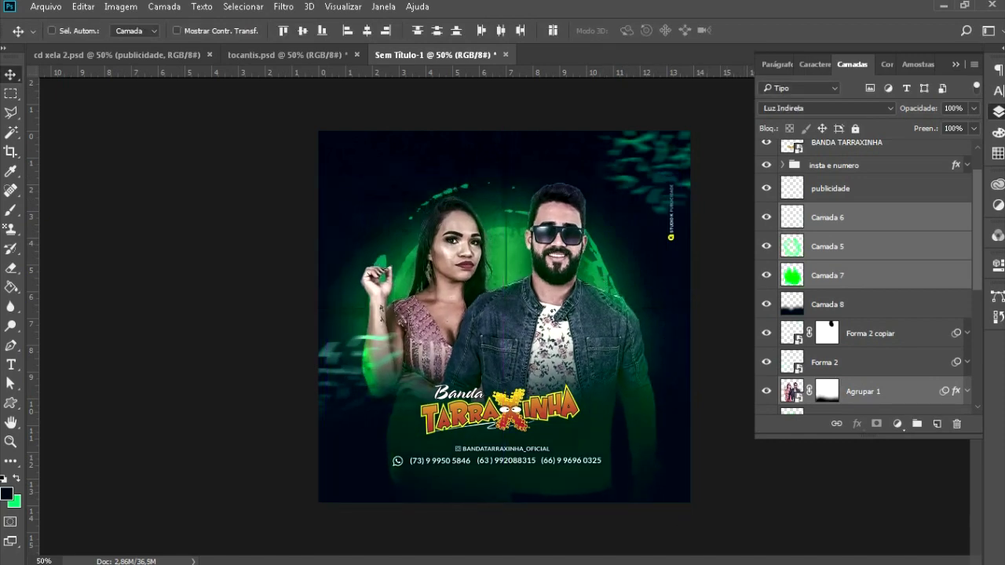
Delete Camada 6 and Camada 5, and group Camada 7 with the couple under a mask
key(Delete)
key(alt+bracketleft)
ctrl+click(863, 362)
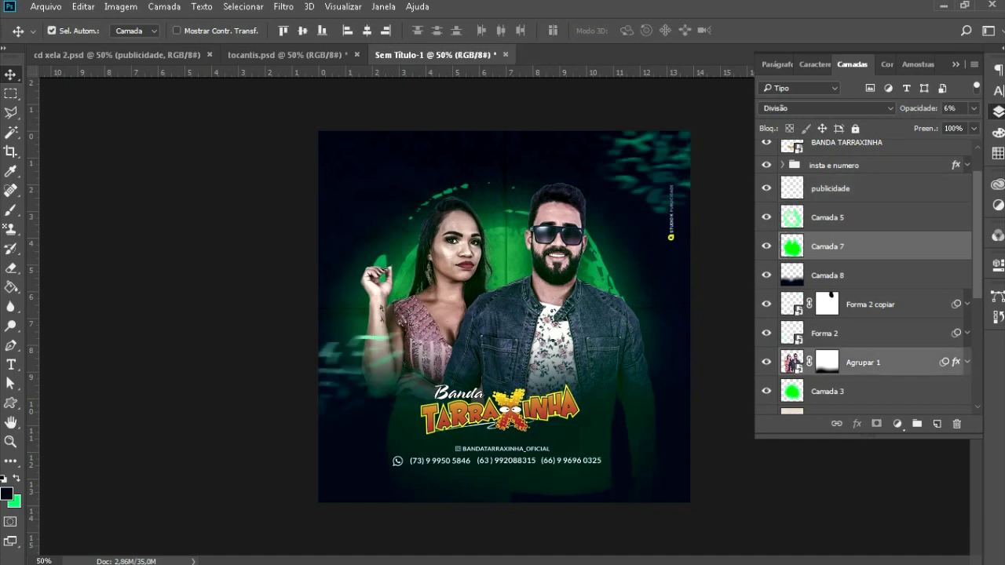
key(ctrl+g)
click(876, 424)
key(b)
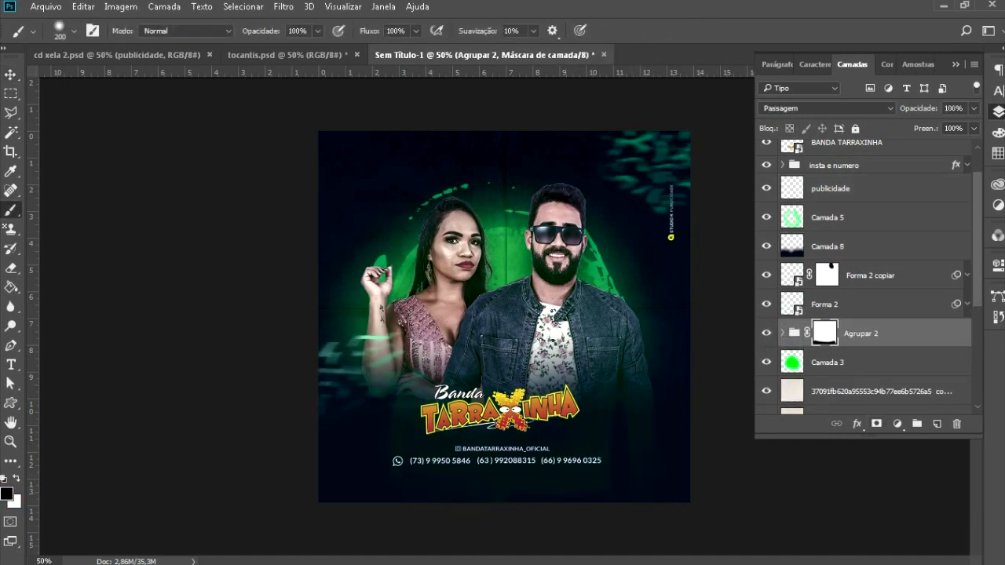
key(Delete)
Copy the wavy-topped bottom selection into a new layer just below publicidade
key(v)
click(879, 362)
ctrl+click(792, 362)
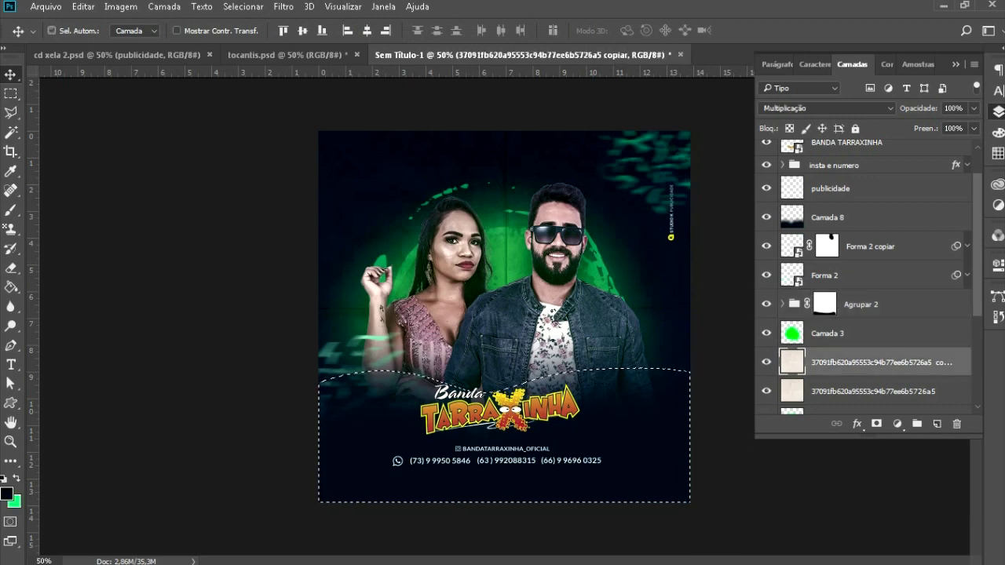
key(ctrl+j)
key(ctrl+bracketright)
key(ctrl+bracketright)
key(ctrl+bracketright)
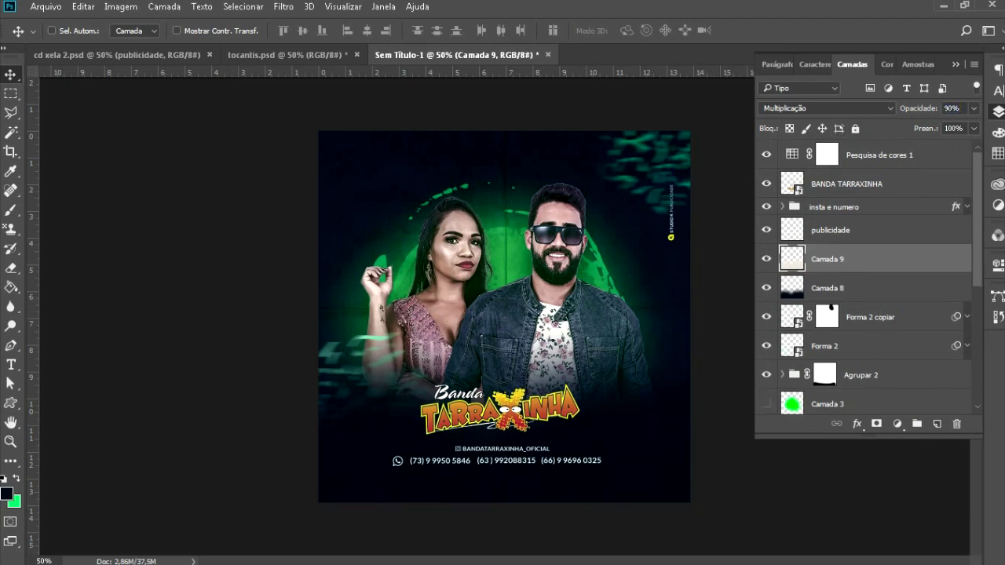
Show the Camada 3 green glow and set its blending to Divisão
click(767, 403)
click(832, 403)
scroll(824, 107, down, 16)
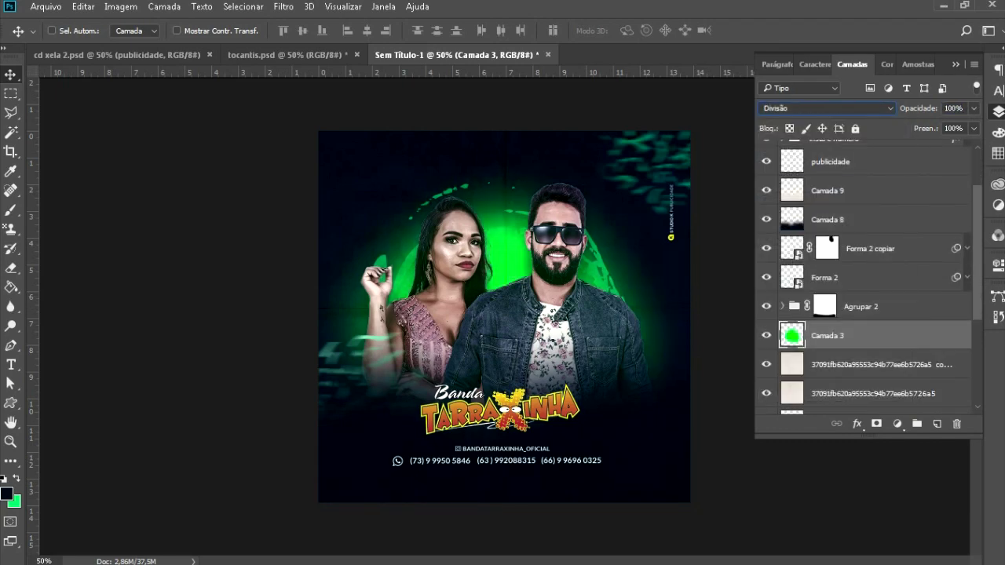
scroll(825, 108, down, 2)
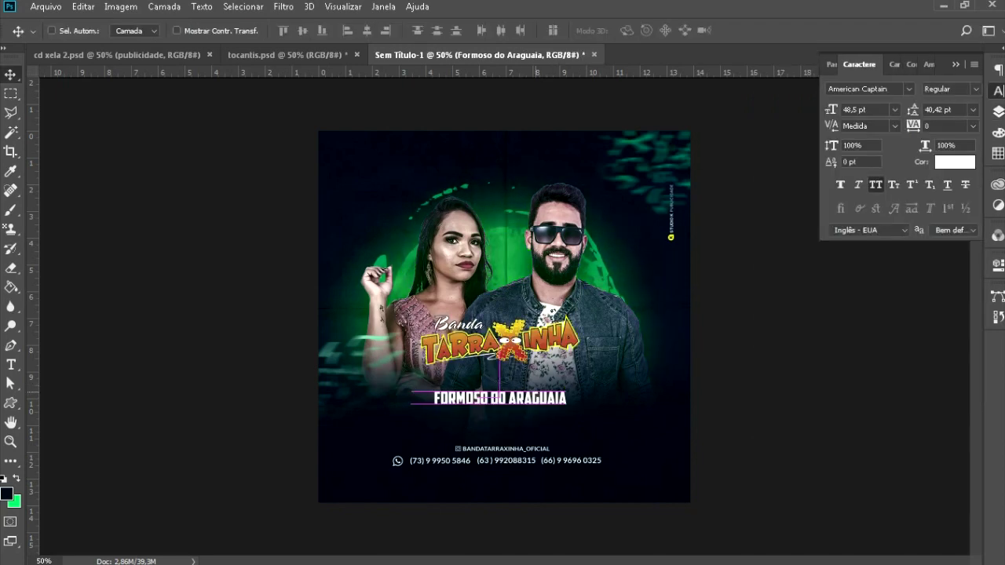
Add a green '18' date text left of FORMOSO DO ARAGUAIA
click(973, 557)
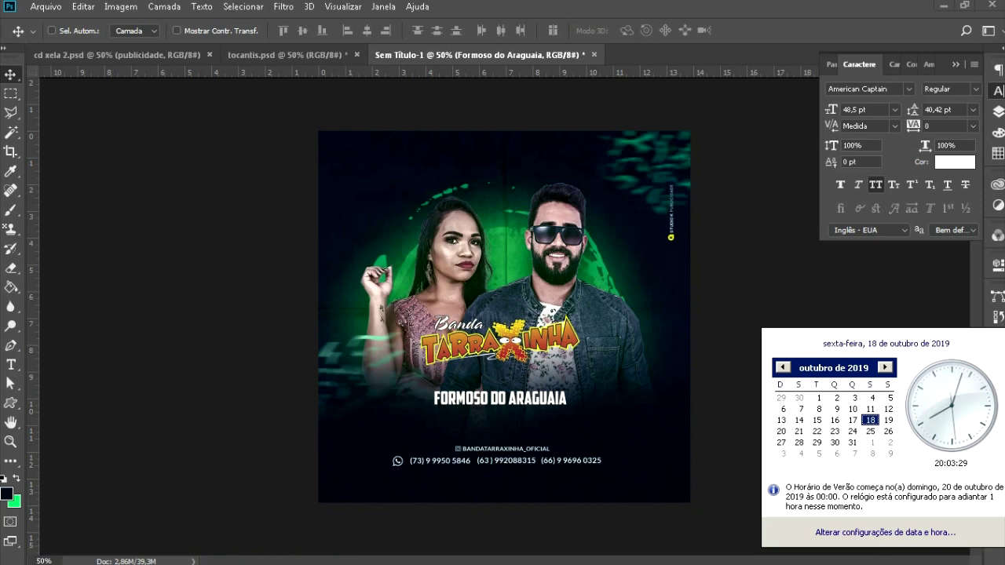
click(11, 364)
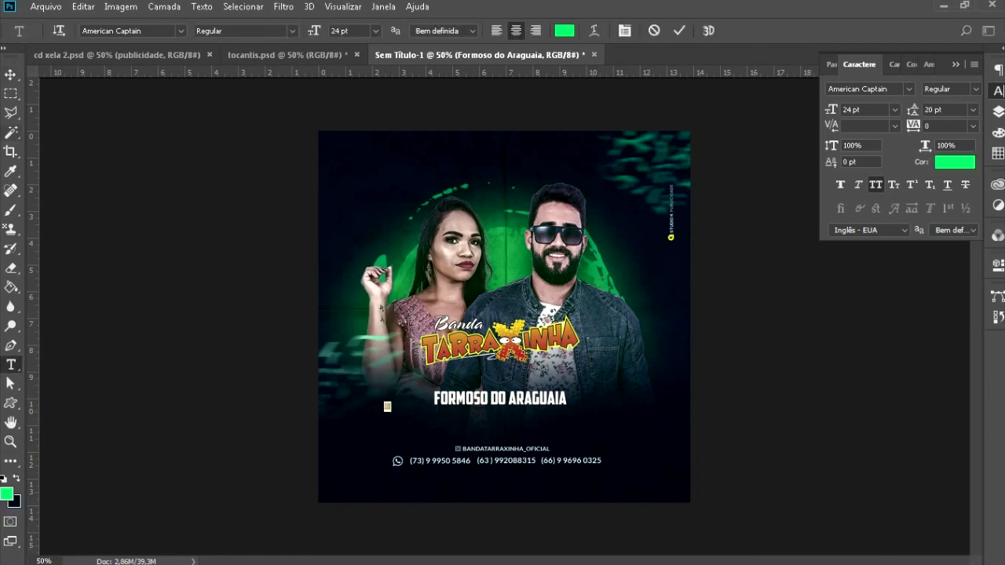
click(387, 405)
text(18)
key(ctrl+Return)
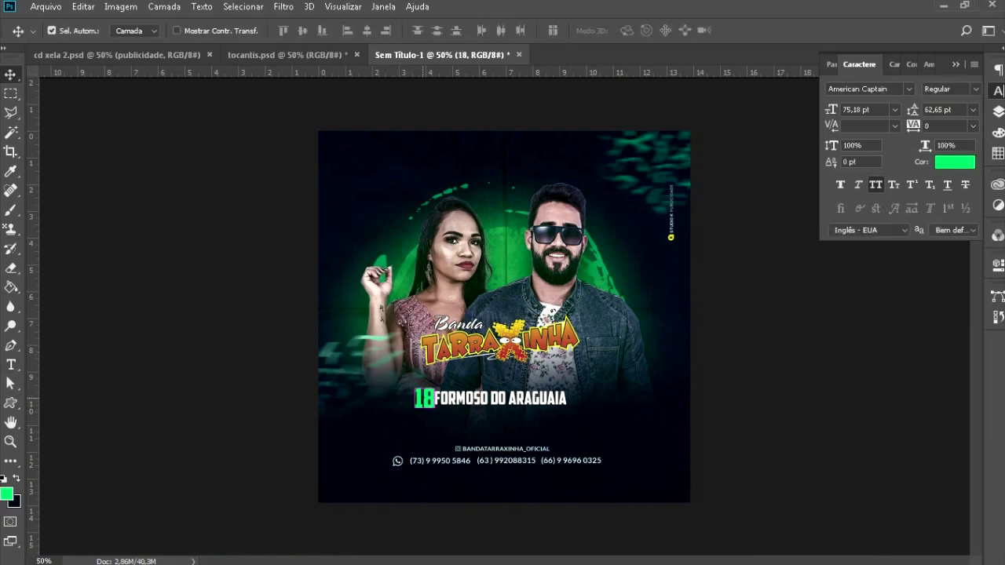
scroll(505, 394, up, 2)
scroll(506, 394, up, 1)
scroll(506, 394, up, 2)
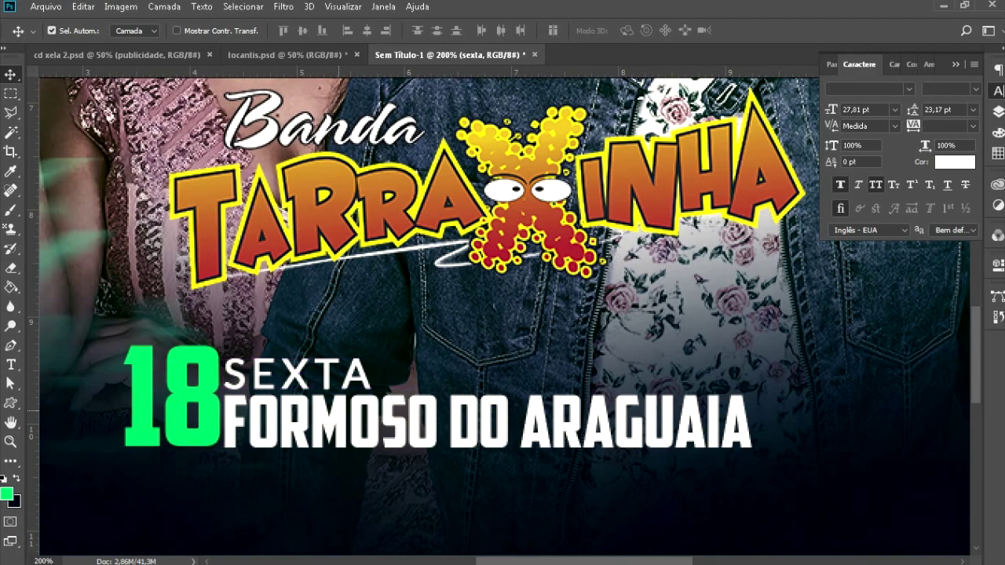
Nudge the Sexta and 19 Sábado blocks into place and group the date layers as 'datas'
key(Right)
key(Right)
key(Right)
key(Right)
key(Right)
scroll(503, 313, down, 3)
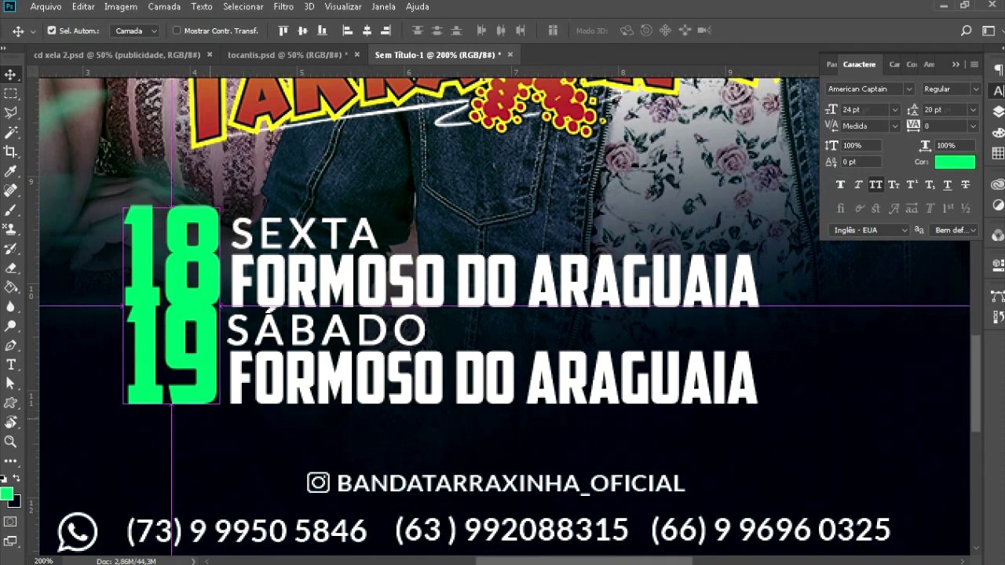
key(Down)
key(Down)
key(Down)
key(Down)
key(Down)
key(Down)
key(ctrl+0)
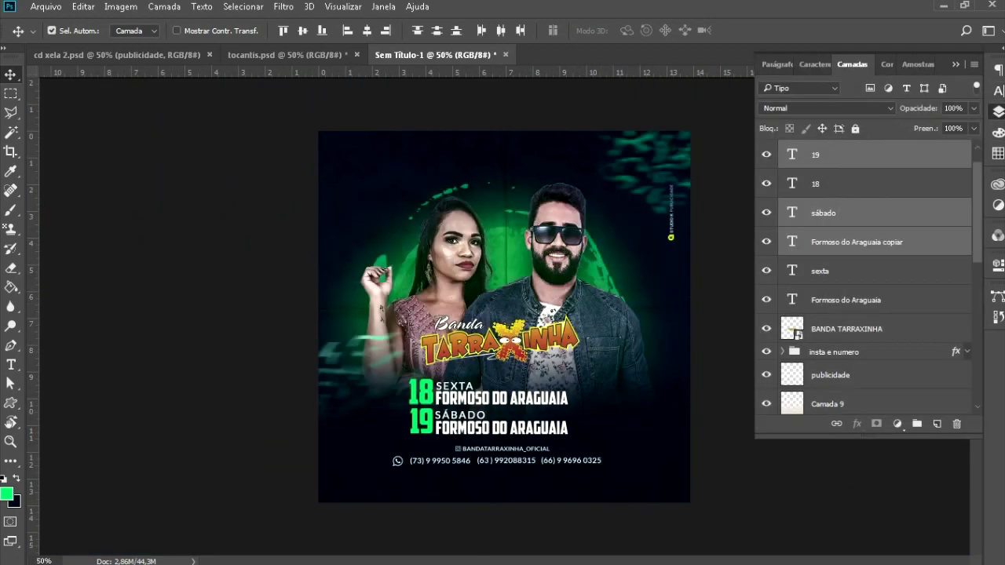
key(alt+shift+bracketleft)
key(ctrl+g)
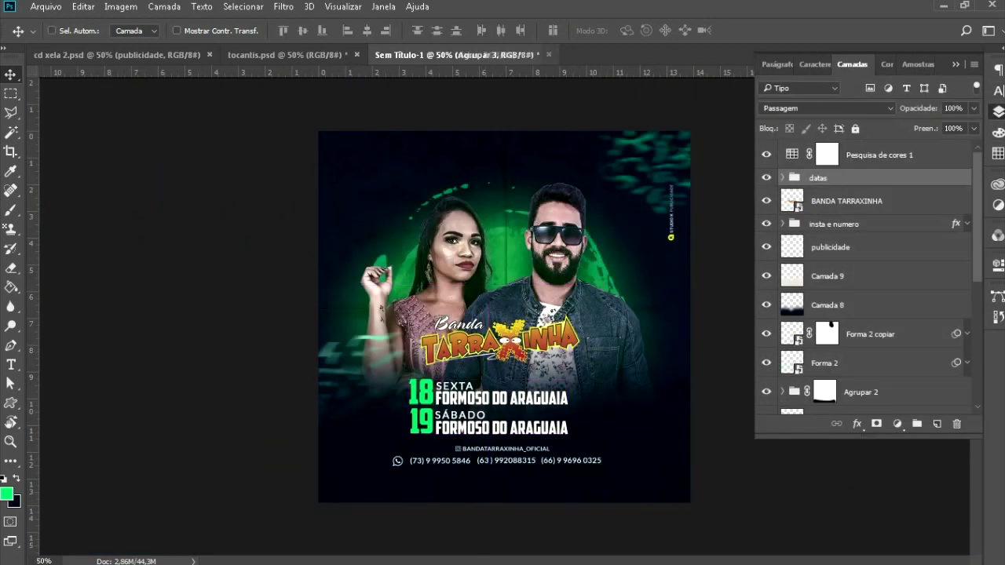
Scale the datas group down to about 90%
key(ctrl+t)
drag(568, 436, 563, 426)
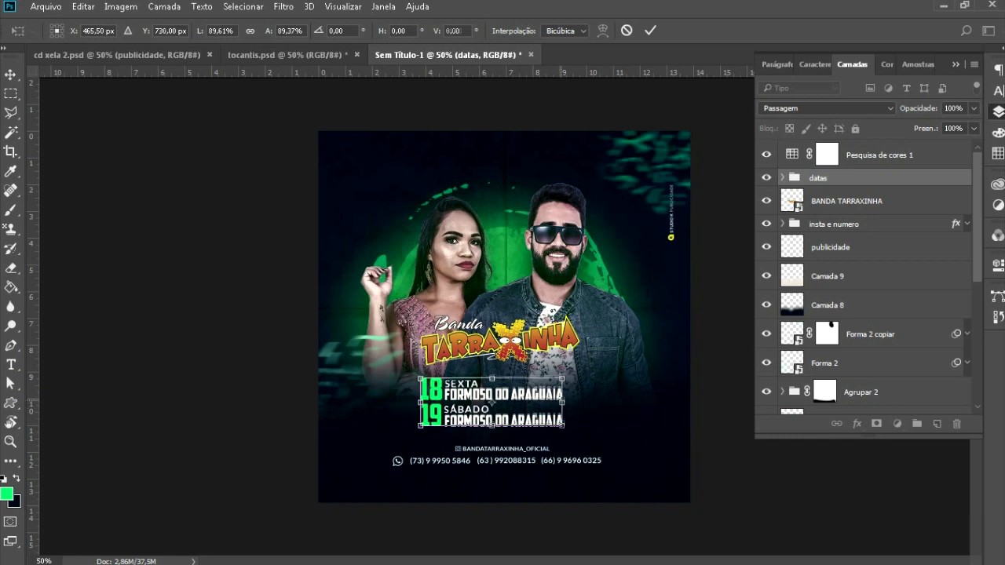
key(Return)
Place the Banda Tarraxinha logo at the flyer's top, below Agrupar 2, enlarged about 1.7 times
drag(500, 337, 490, 469)
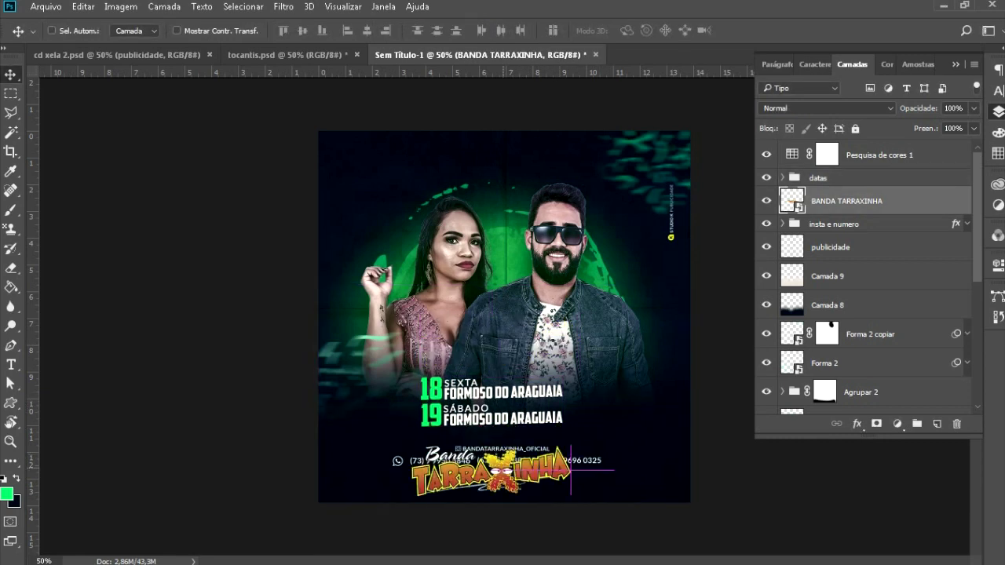
mouse_move(491, 470)
mouse_down()
mouse_move(471, 223)
mouse_move(542, 165)
mouse_up()
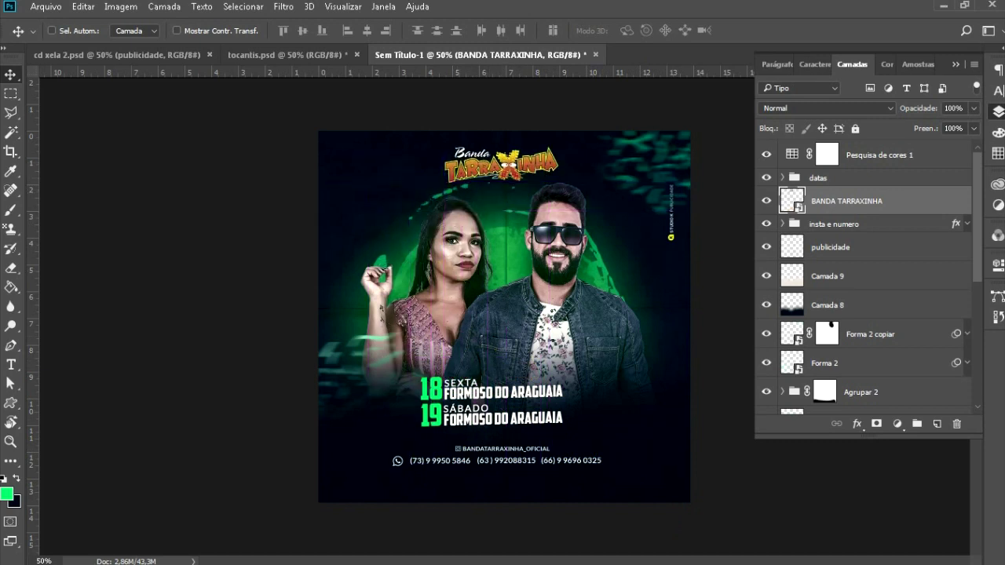
drag(846, 201, 847, 328)
drag(503, 165, 500, 194)
key(ctrl+t)
drag(555, 174, 596, 157)
key(Return)
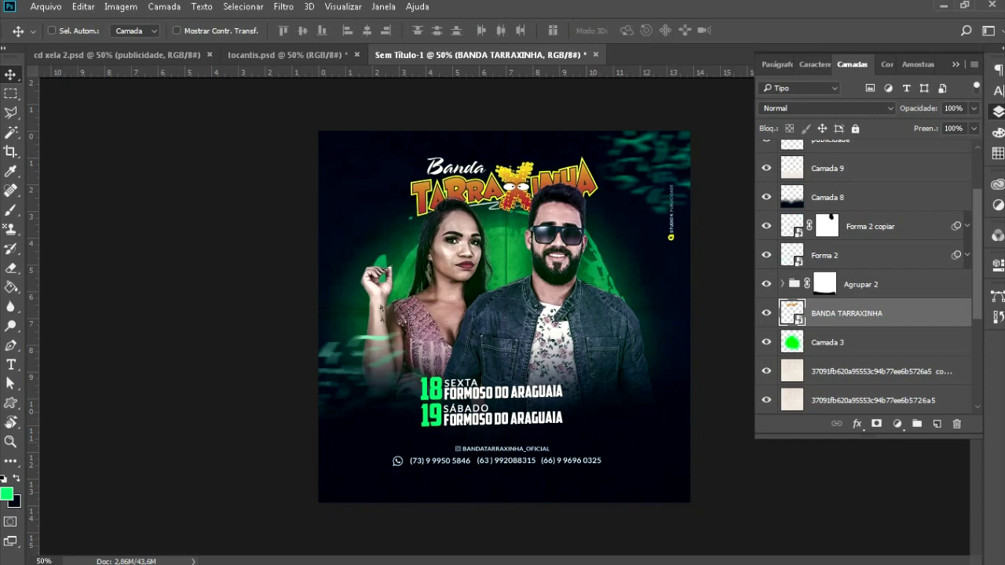
Enlarge the datas group and move it below Camada 9
scroll(864, 275, up, 3)
click(833, 195)
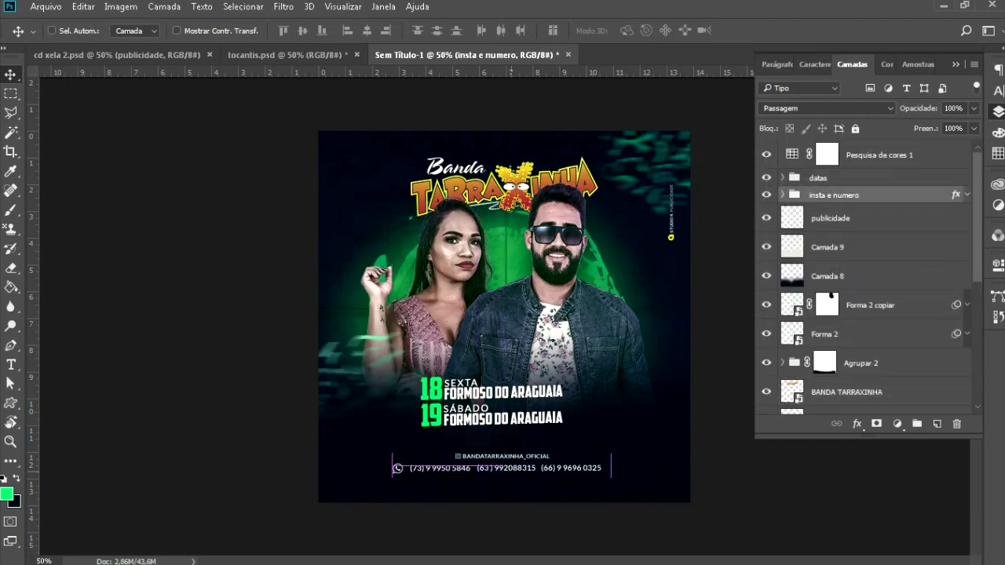
click(818, 177)
key(ctrl+t)
drag(420, 377, 397, 363)
key(Return)
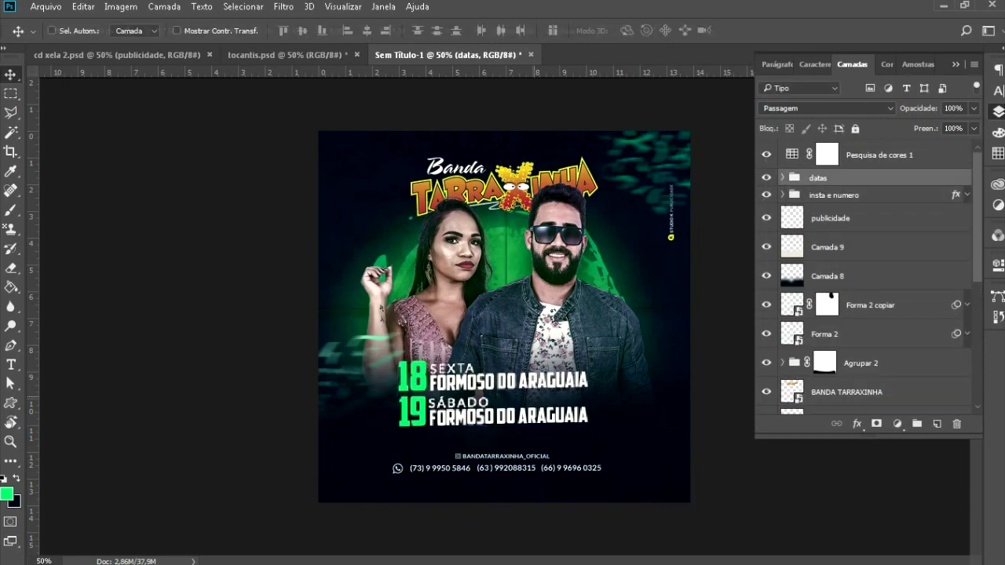
key(ctrl+bracketleft)
key(ctrl+bracketleft)
key(ctrl+bracketleft)
key(ctrl+plus)
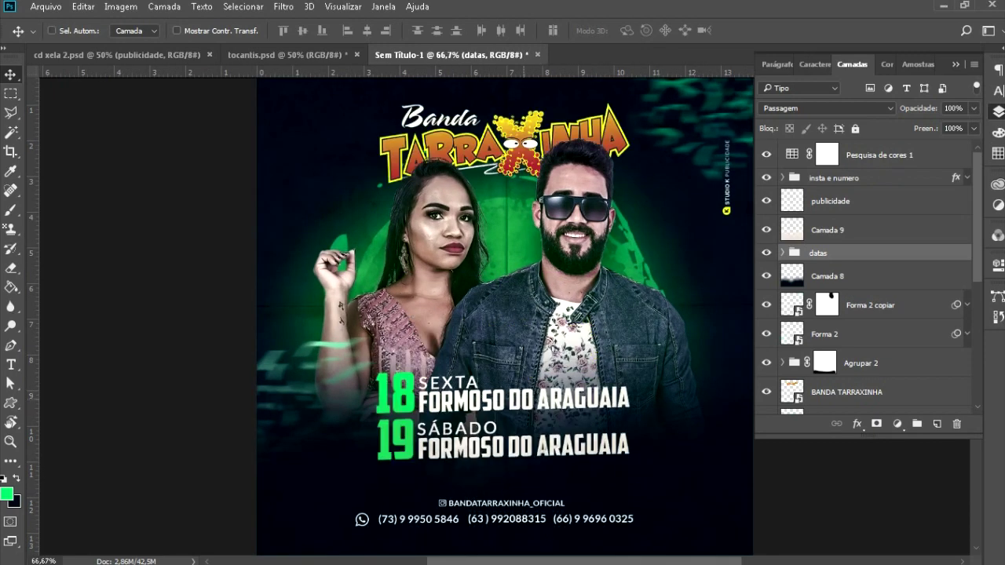
Give the datas group a Drop Shadow (Sombra Projetada) effect
click(243, 366)
text(3)
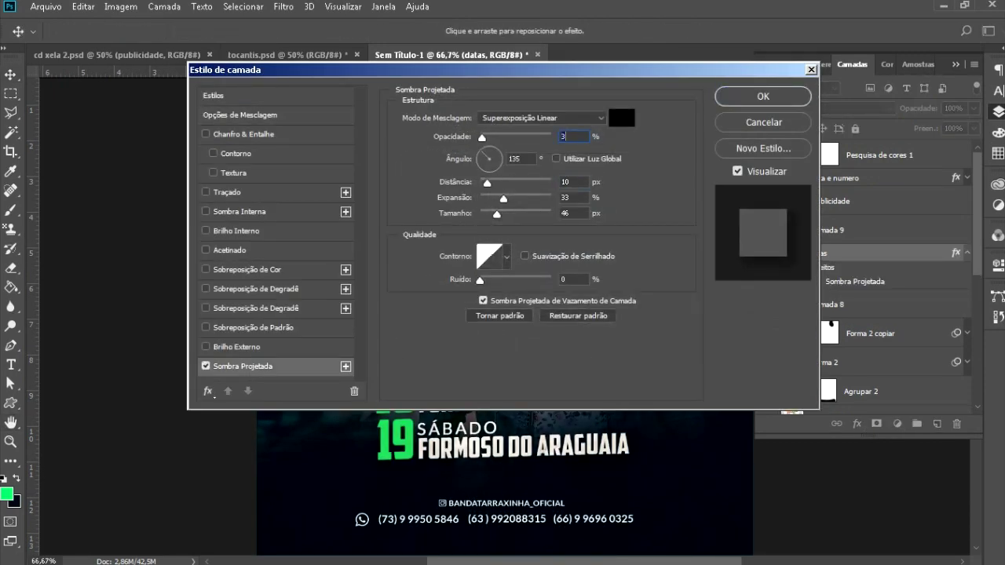
key(Return)
key(ctrl+minus)
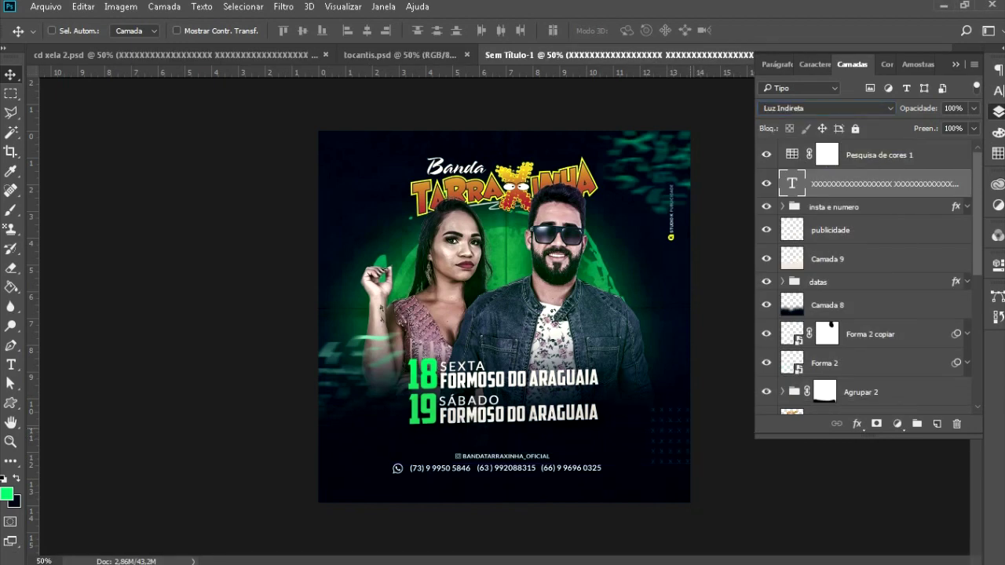
key(alt+Tab)
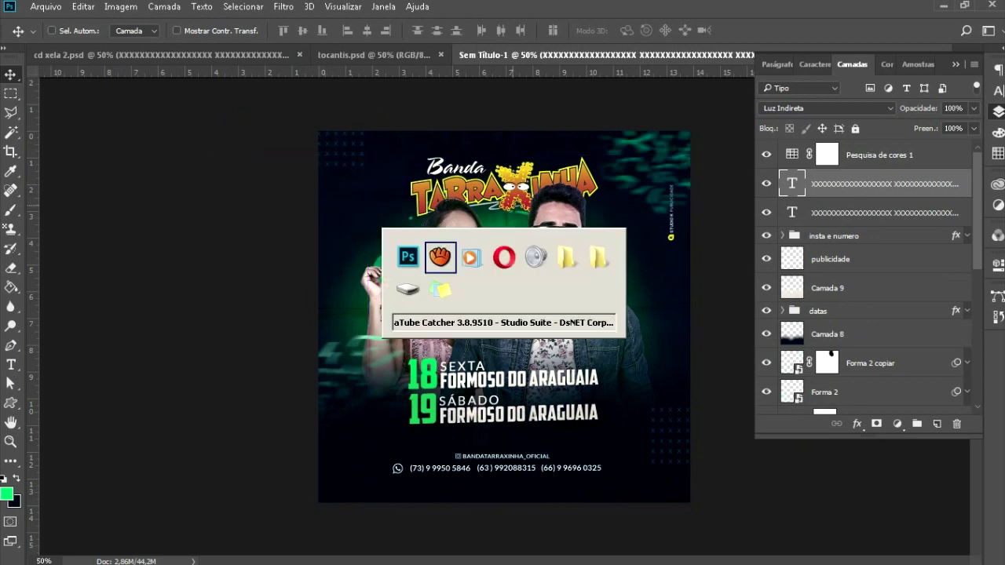
Place the smoke image with a dark-blue Color Overlay below Camada 9
key(alt+Tab)
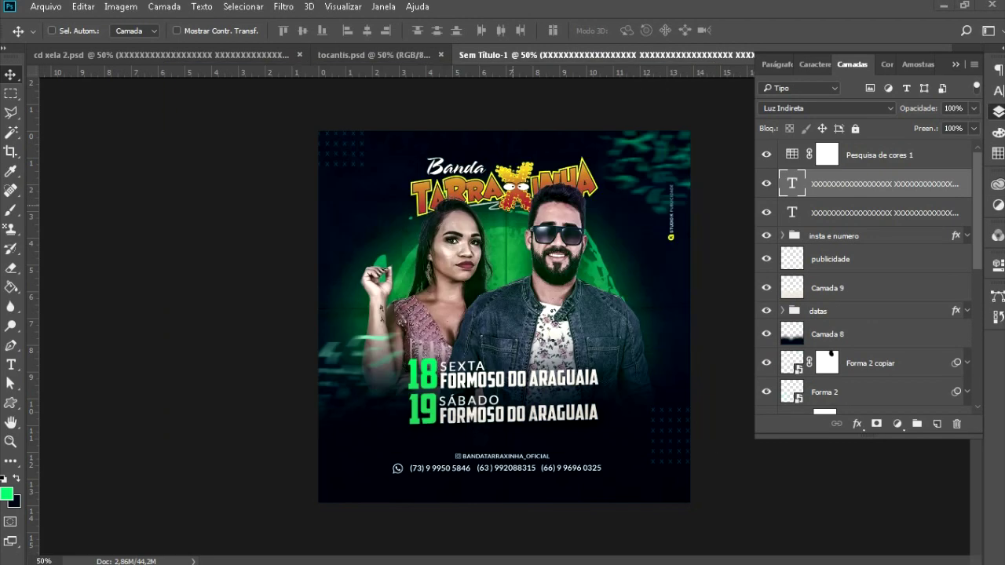
key(Return)
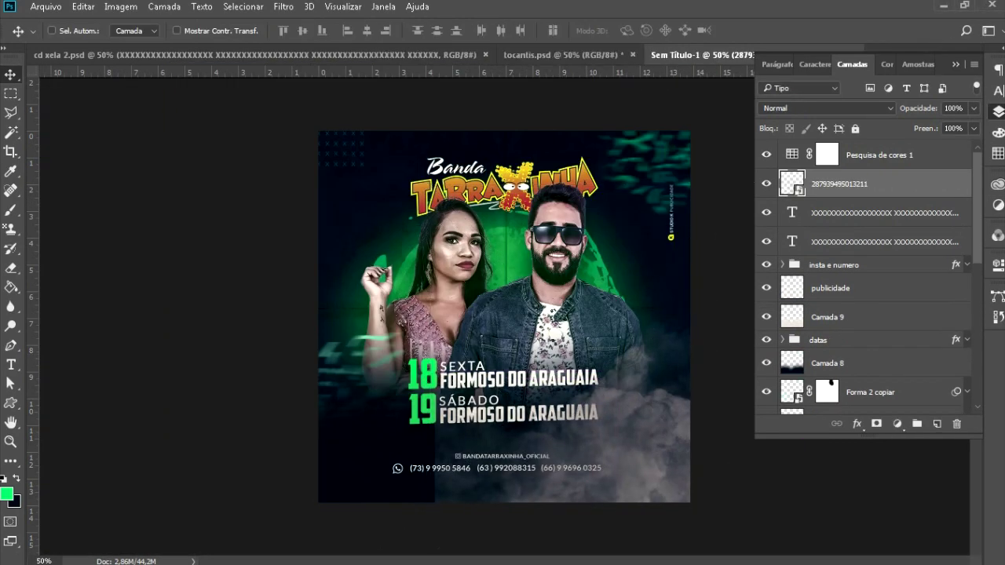
key(Return)
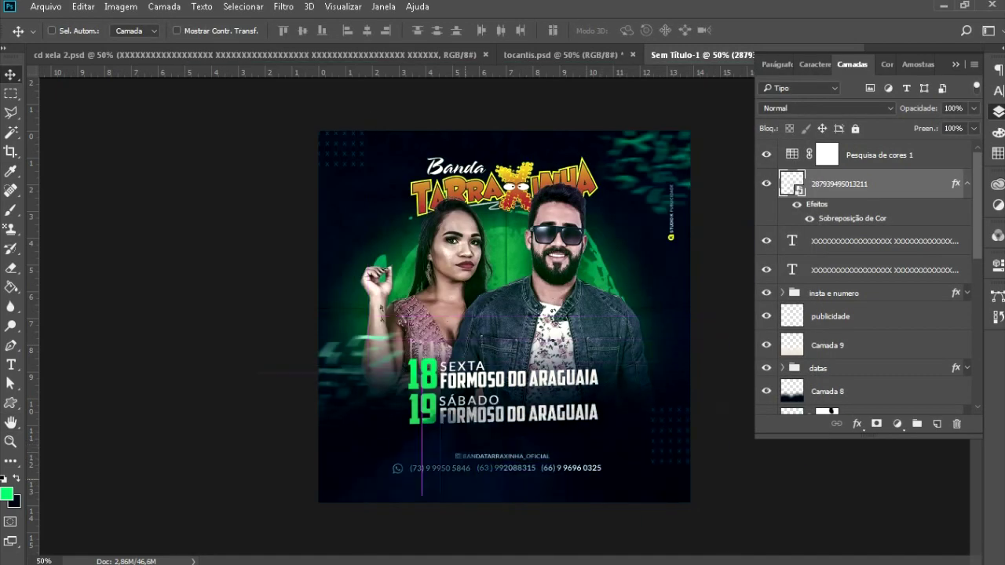
drag(840, 184, 840, 316)
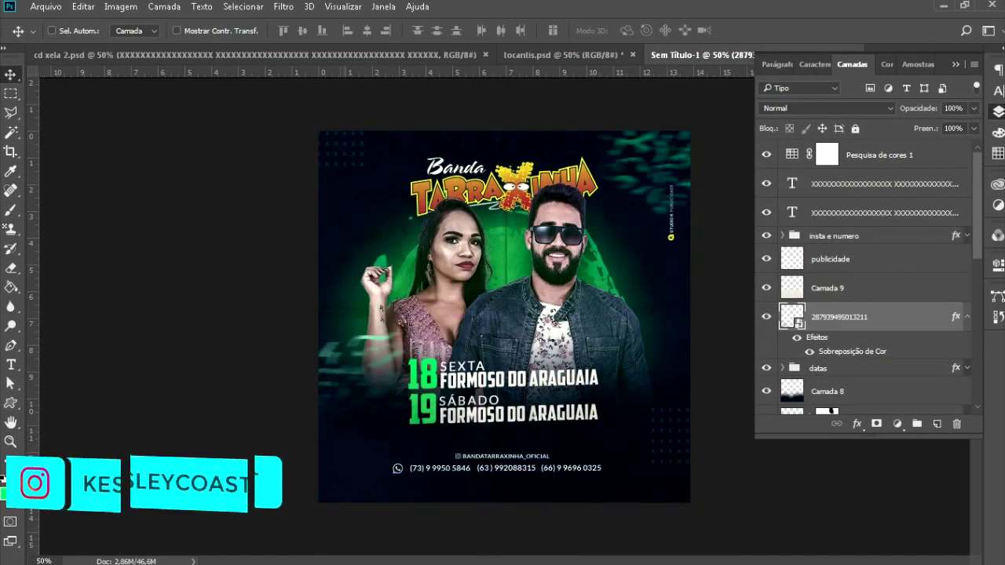
Duplicate the smoke layer twice, masking with the brush, and move one copy below Camada 3
key(ctrl+j)
key(b)
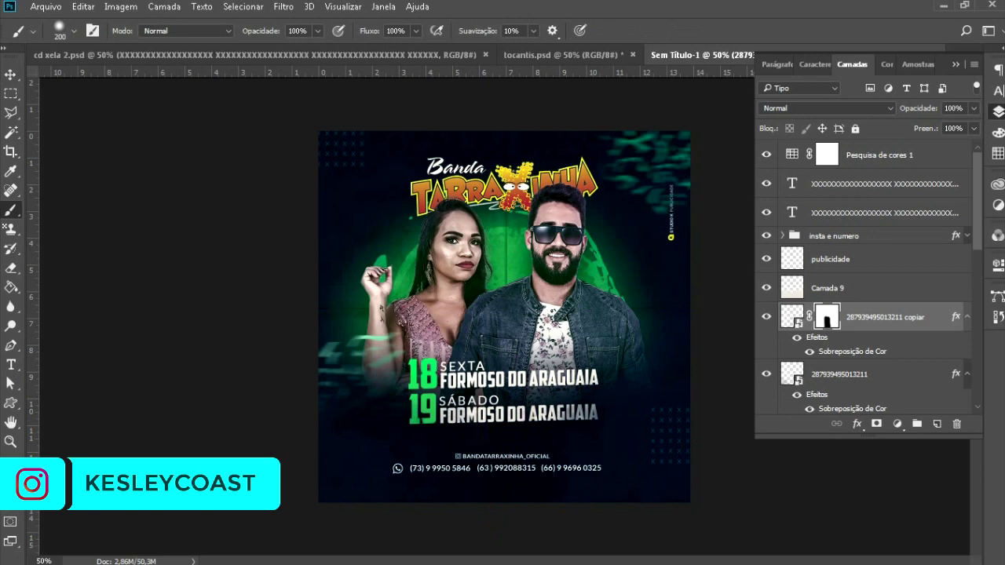
key(alt+bracketleft)
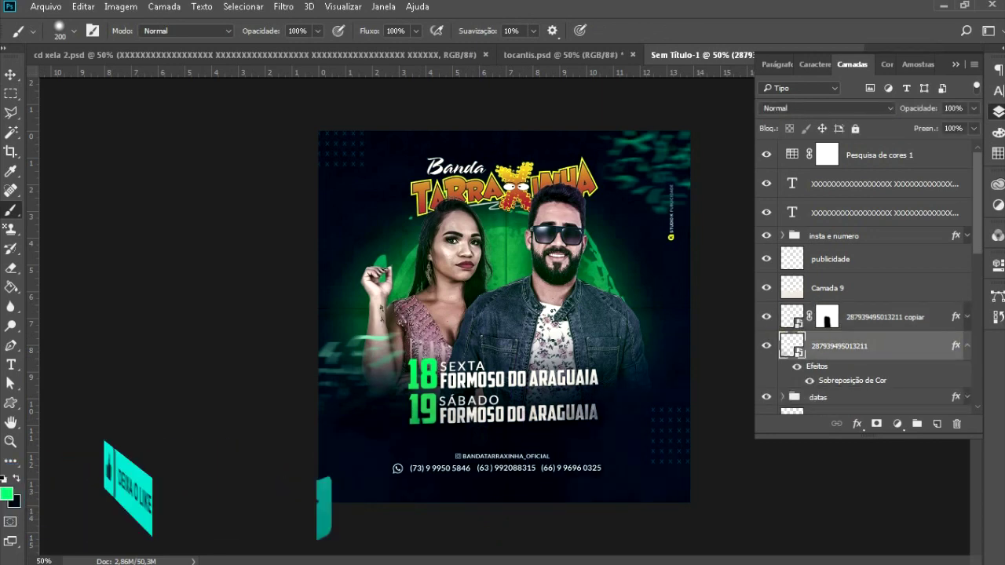
key(v)
key(alt+bracketright)
key(ctrl+j)
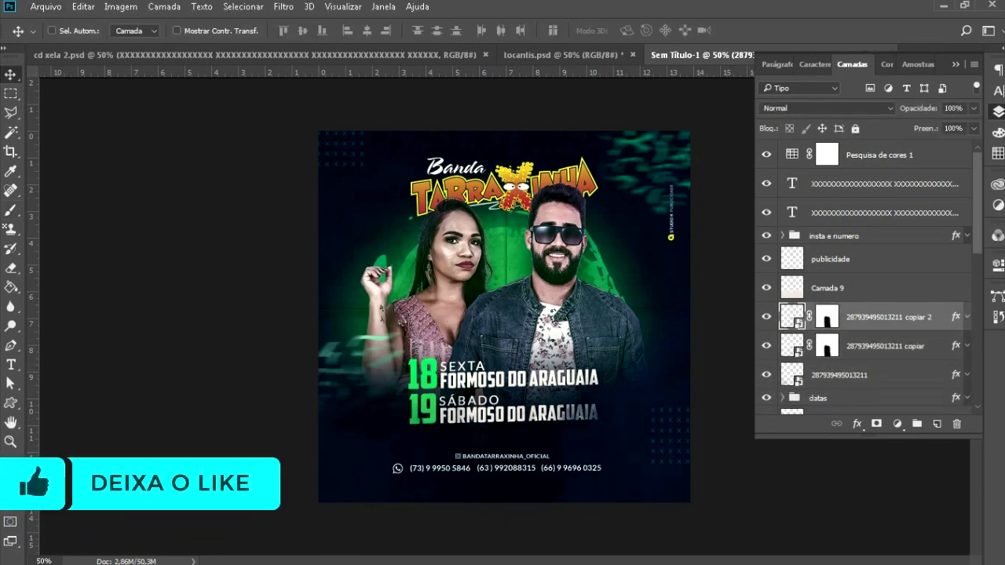
scroll(863, 275, down, 5)
key(ctrl+bracketleft)
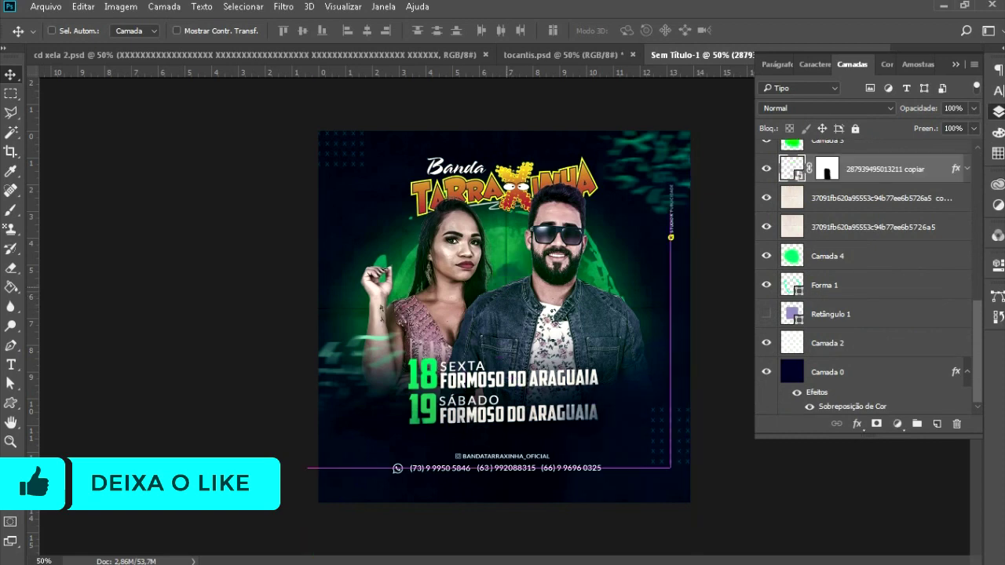
Set the lower smoke copy's Color Overlay to green #07a443
double_click(852, 406)
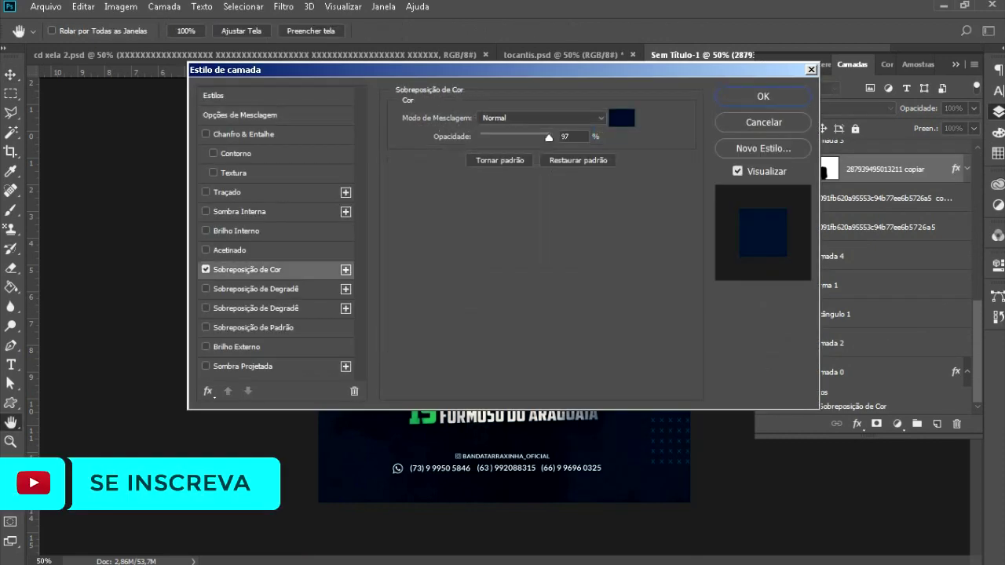
click(609, 74)
text(07a443)
key(Return)
key(Return)
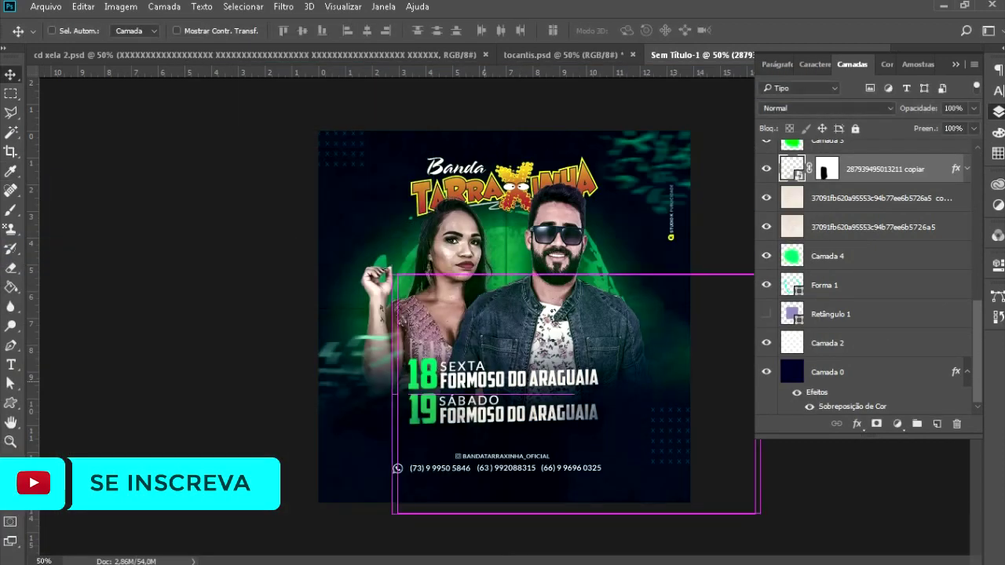
key(alt+period)
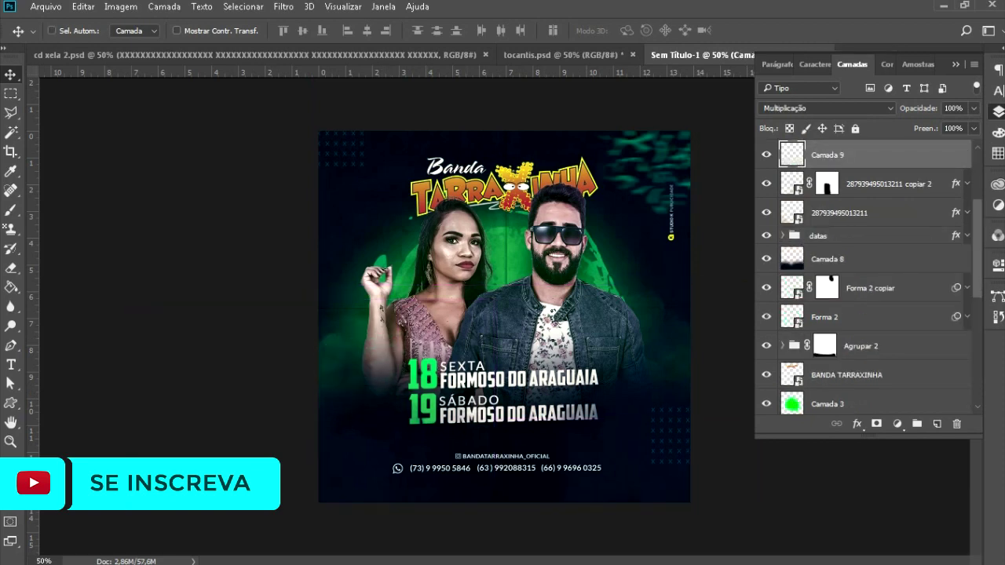
Make the green streak shape Forma 2 visible
key(alt+bracketleft)
key(alt+bracketleft)
key(alt+bracketleft)
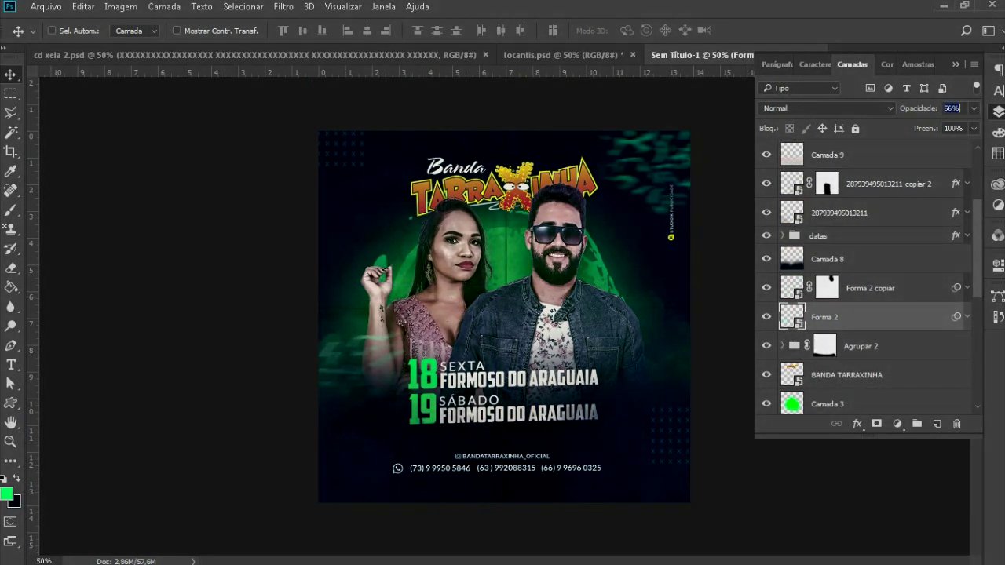